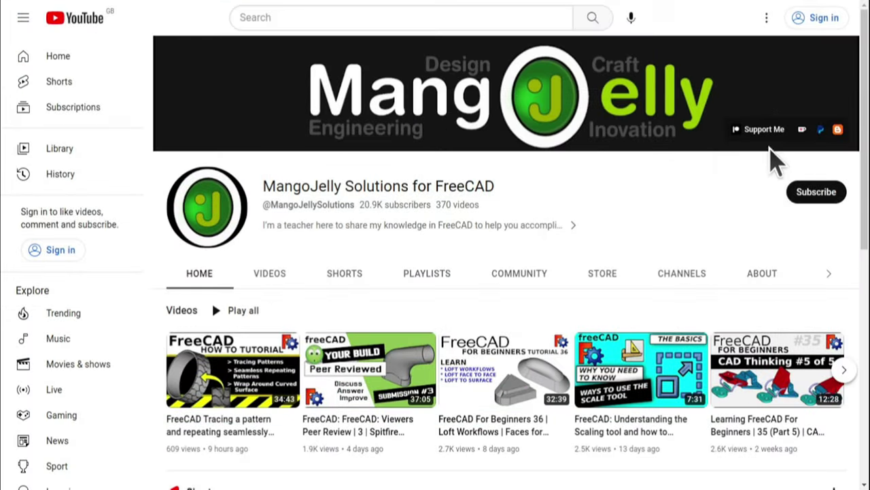
- Open the channel's About tab and scroll through its description and stats
left_click(762, 275)
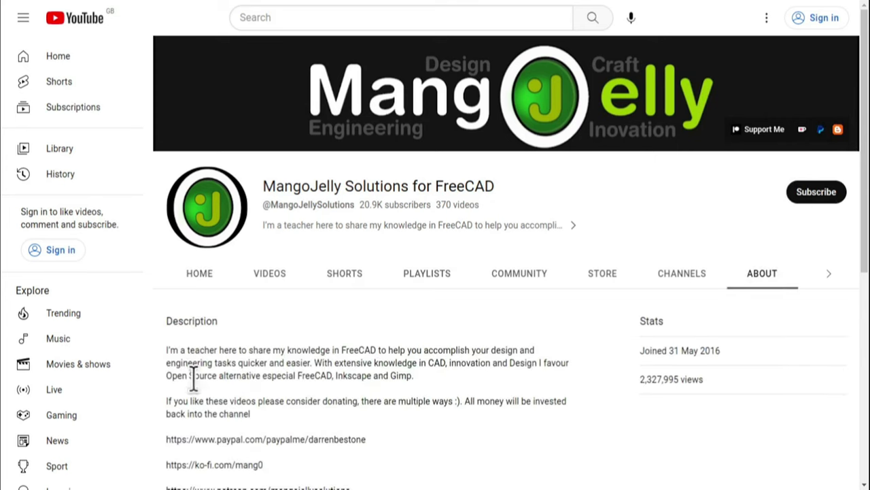
scroll(188, 370, "down", 2)
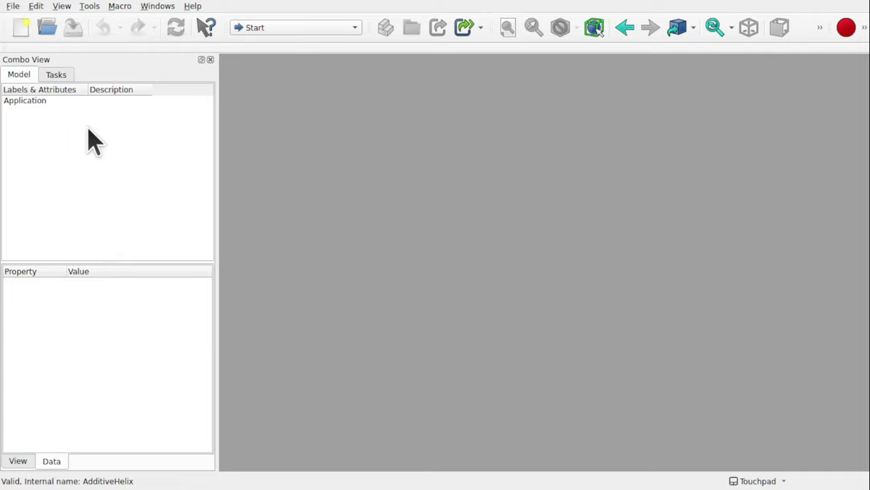
- Reopen fan.FCStd from the recent files list
left_click(11, 7)
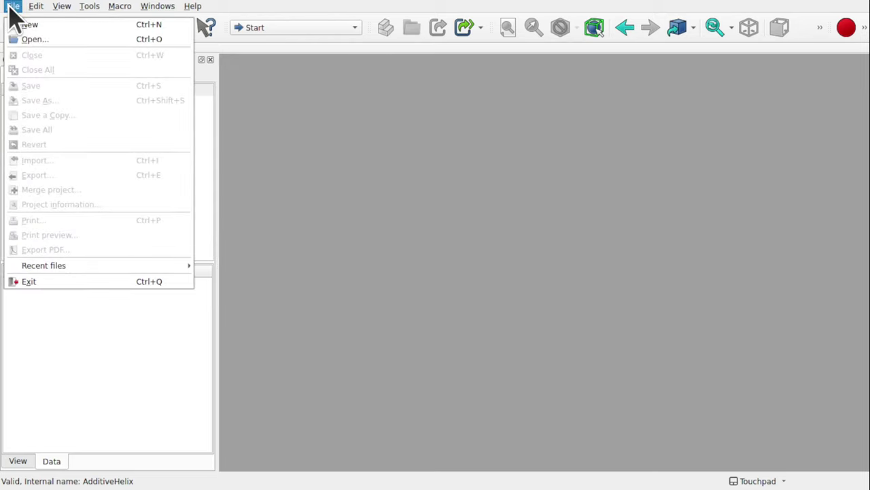
mouse_move(165, 267)
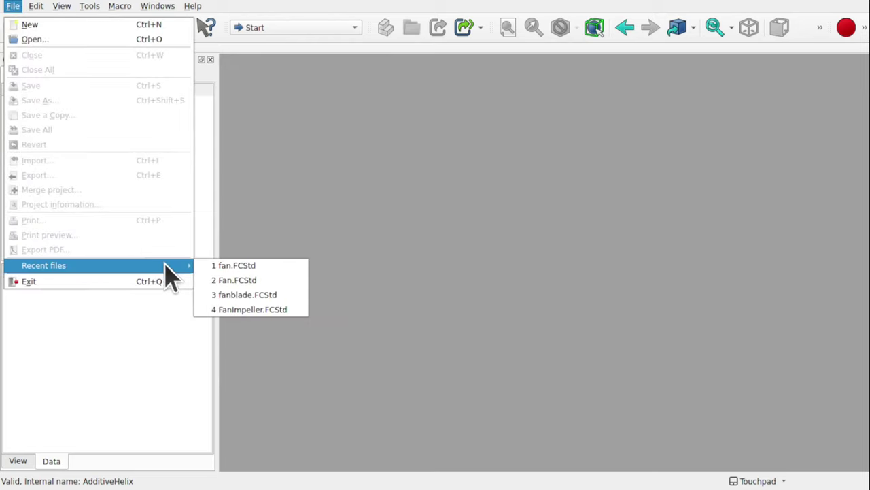
left_click(235, 265)
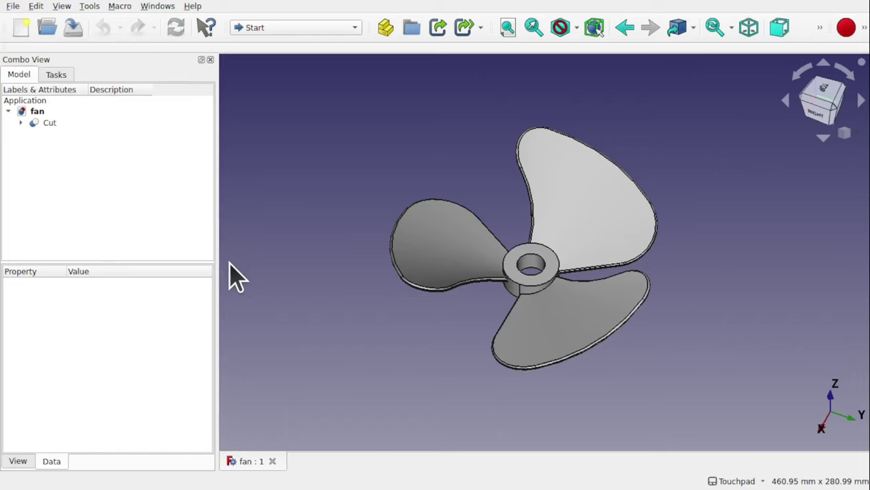
- Delete the Cut, Cylinder001, Fusion and Cylinder features, leaving only the Array
left_click(50, 123)
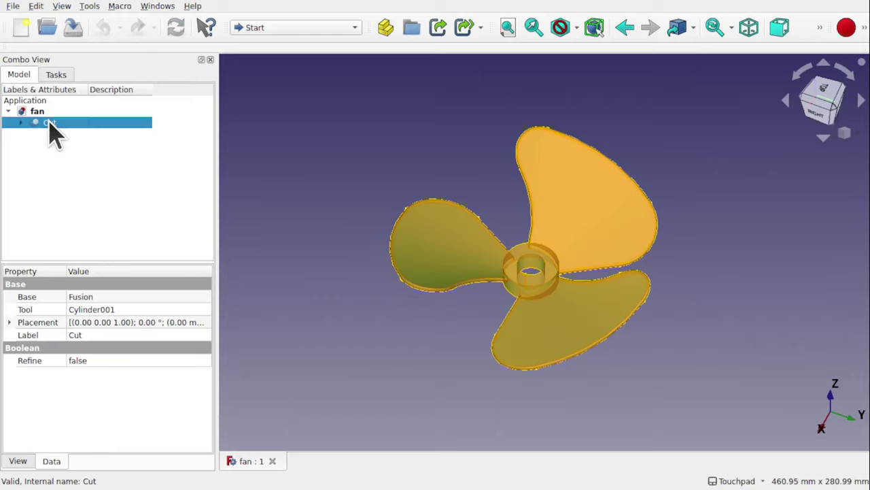
key("Delete")
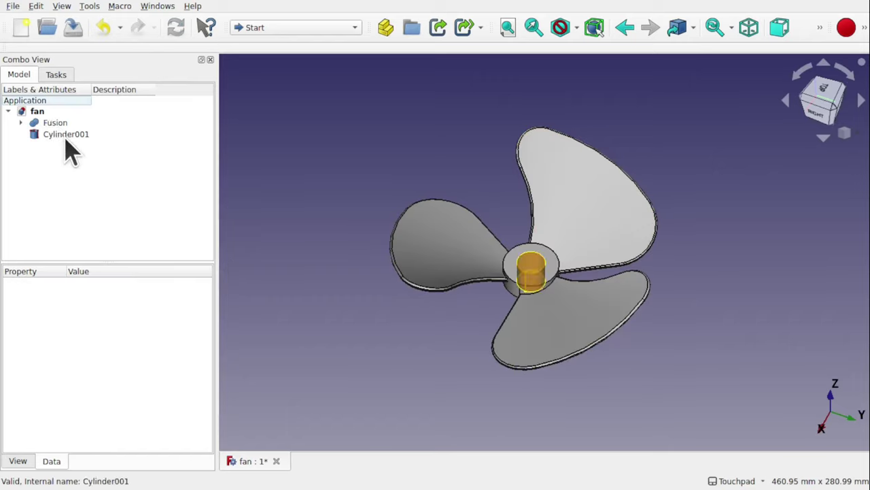
left_click(65, 136)
key("Delete")
left_click(60, 123)
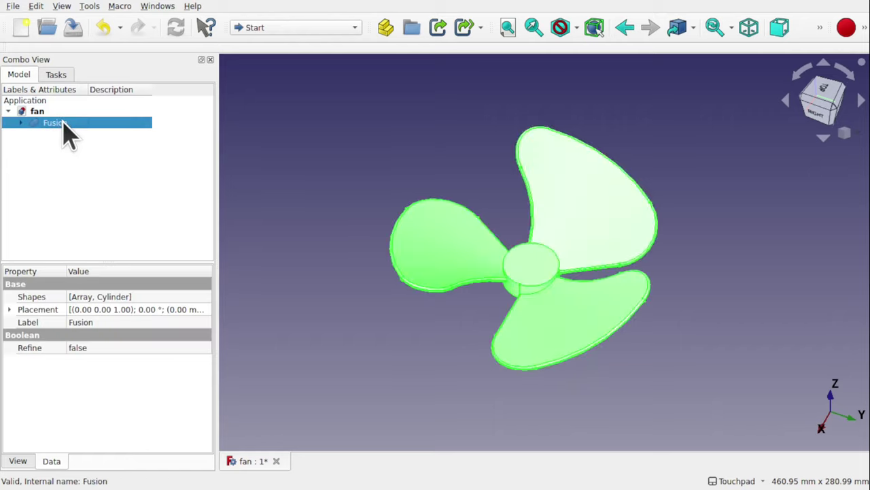
key("Delete")
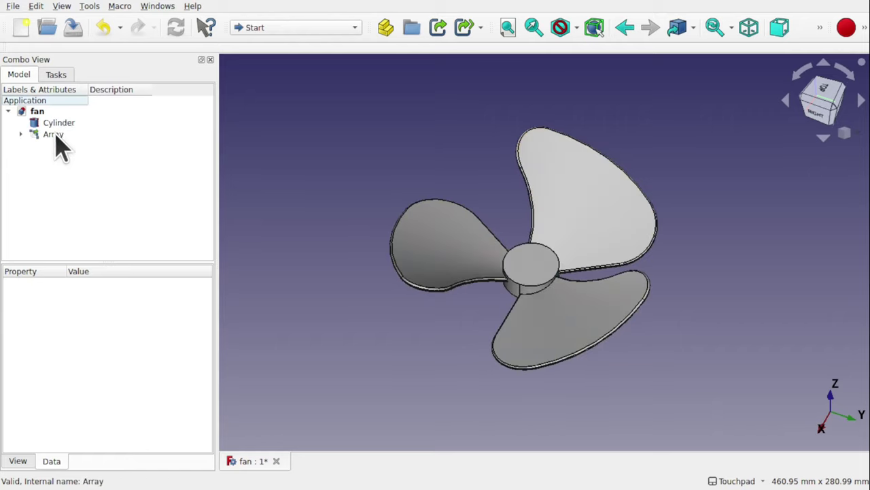
left_click(64, 127)
key("Delete")
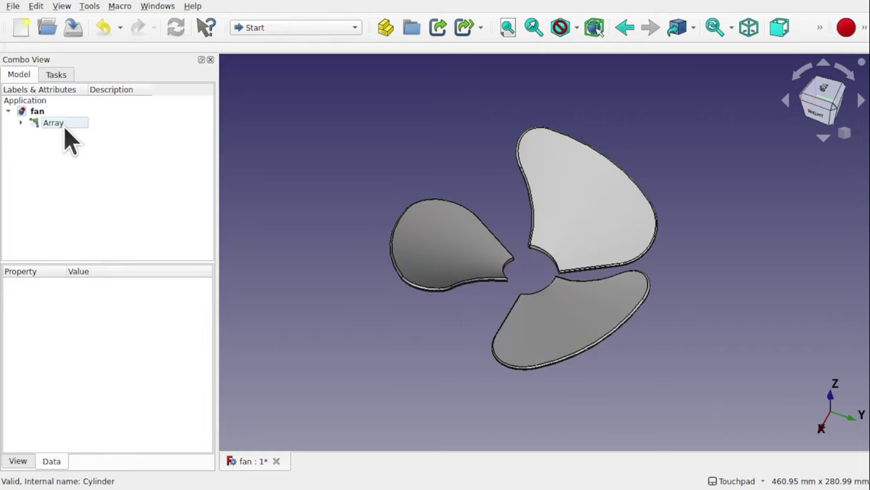
- Orbit the three-bladed Array edge-on and back face-on, then select the fan document
left_click_drag(597, 271, 554, 304, "alt")
left_click_drag(556, 219, 495, 294, "alt")
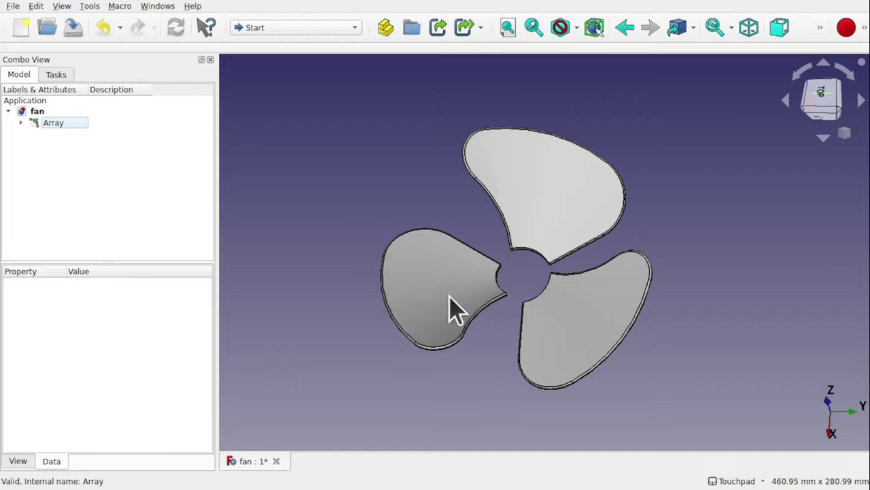
left_click(37, 112)
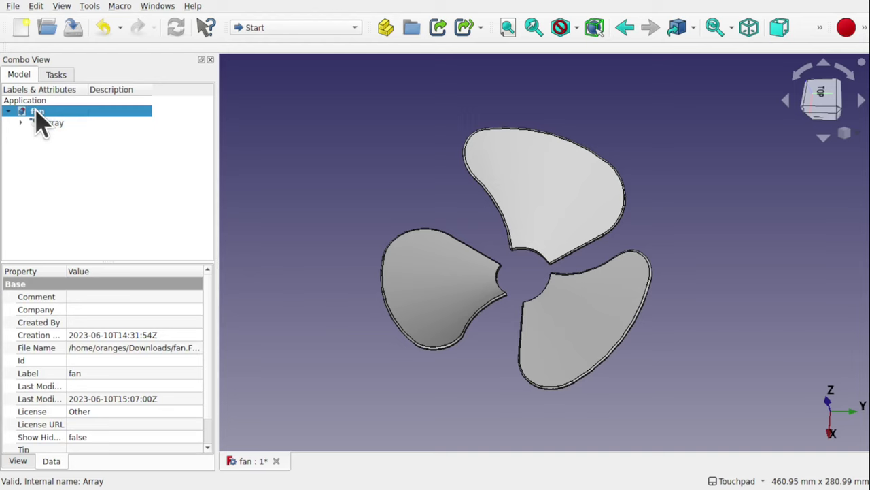
- Close all documents, discarding the fan model without saving
left_click(13, 7)
left_click(68, 71)
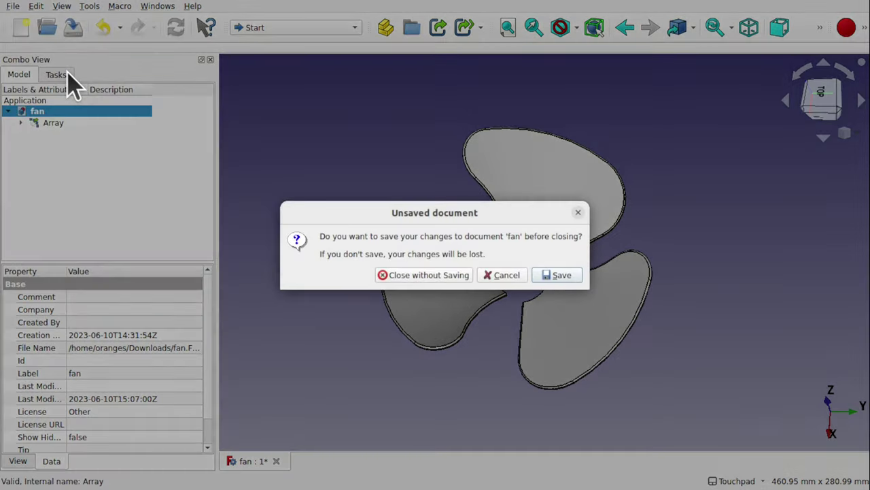
left_click(426, 279)
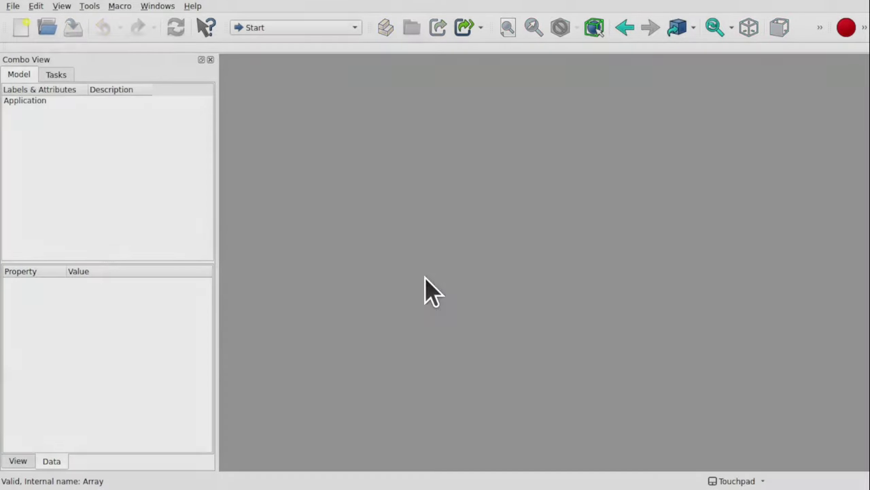
- Create a new document with a Part Design body and a sketch on XY_Plane
left_click(23, 32)
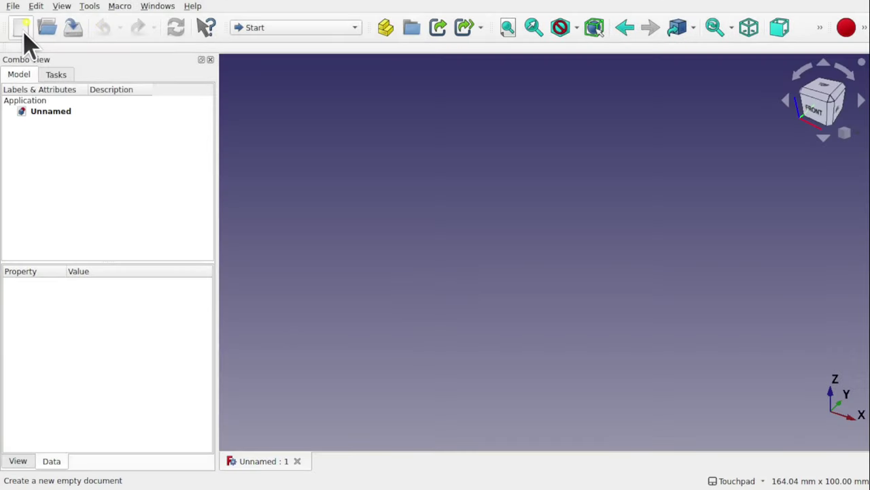
left_click(324, 28)
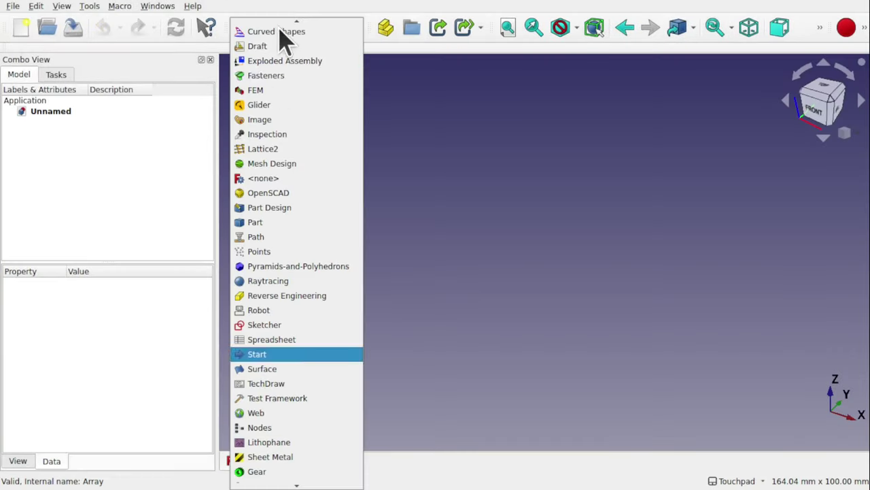
left_click(293, 207)
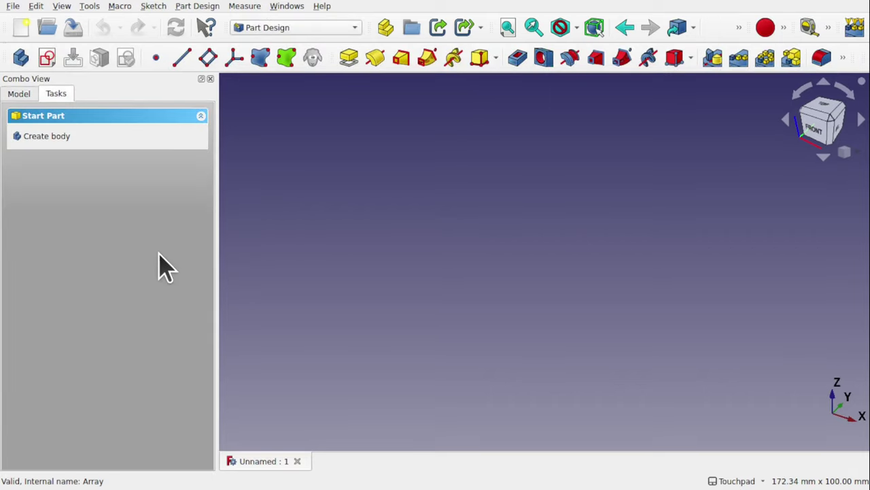
left_click(46, 136)
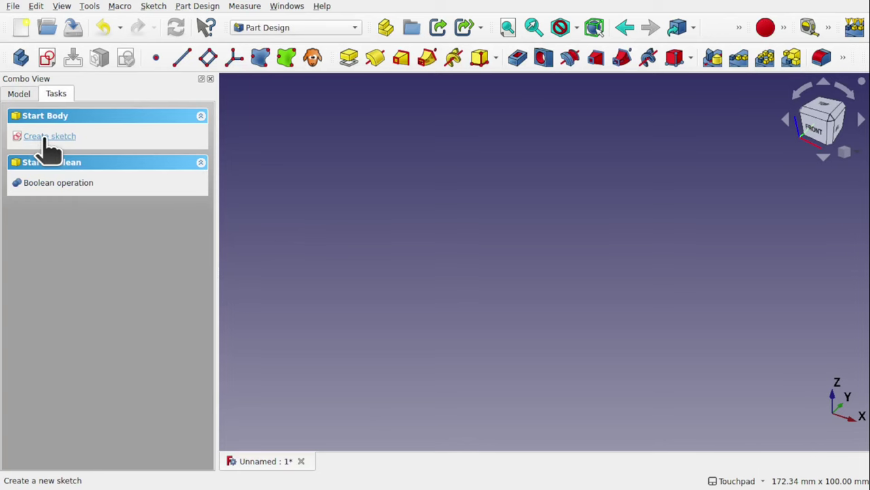
left_click(45, 137)
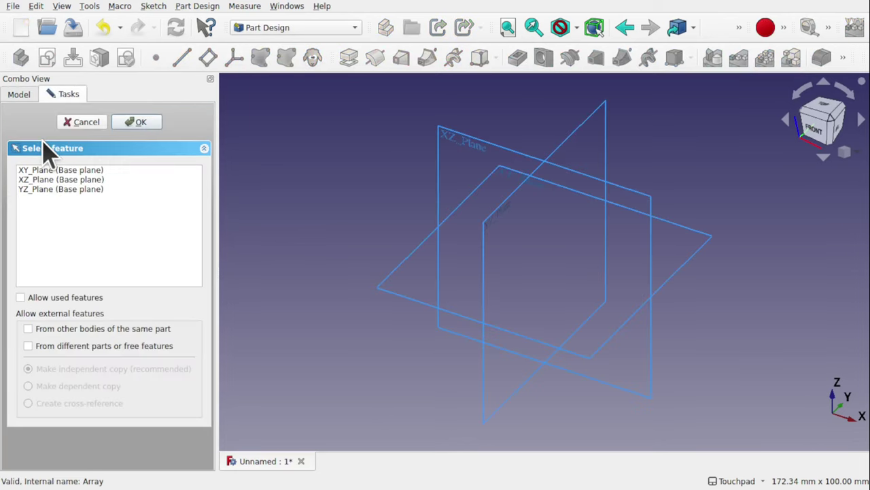
left_click(72, 171)
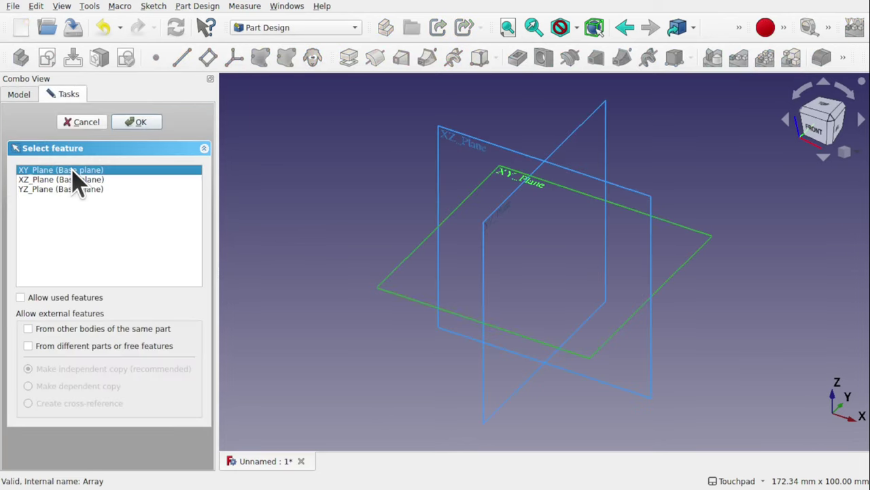
left_click(138, 124)
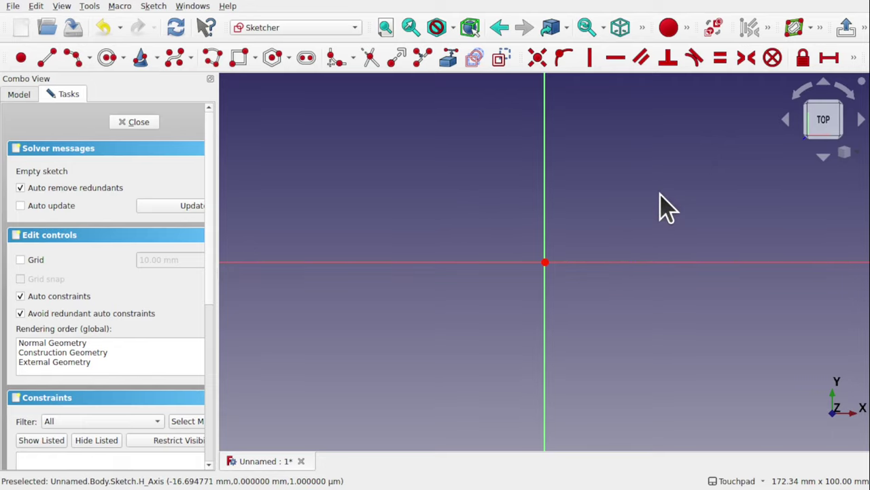
- Place a circle at the sketch origin and give it a 20 mm radius constraint
left_click(106, 58)
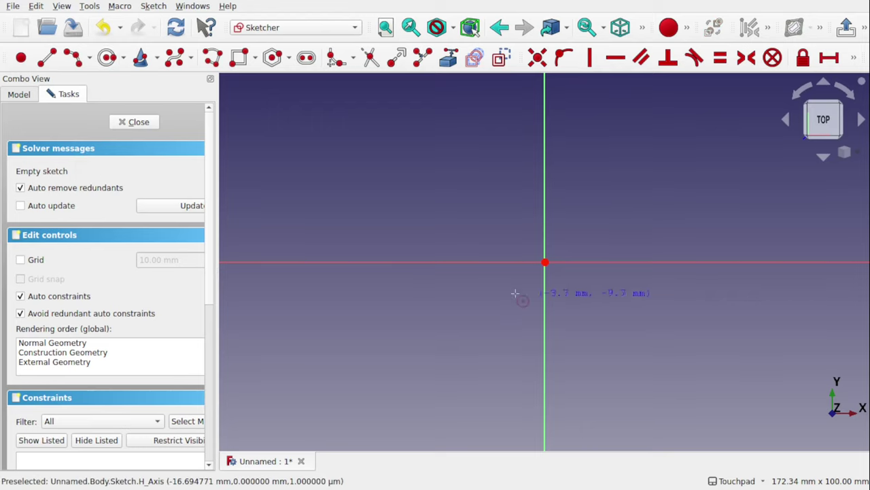
left_click(545, 263)
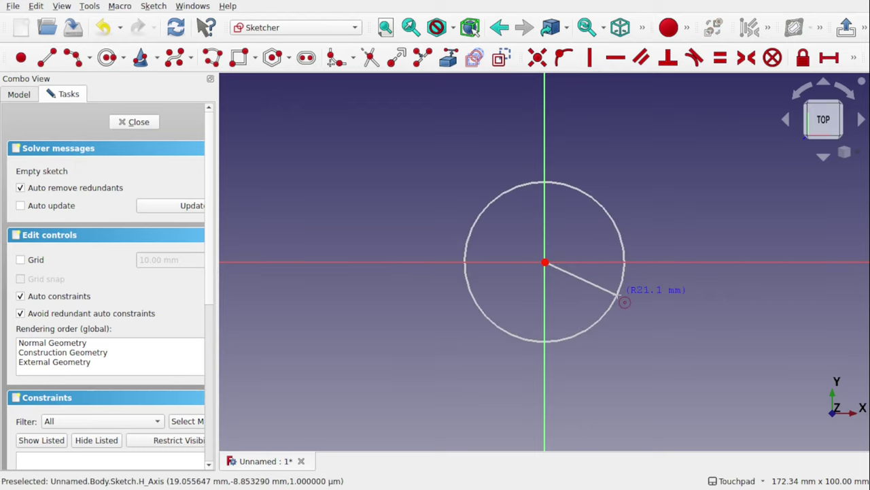
left_click(625, 302)
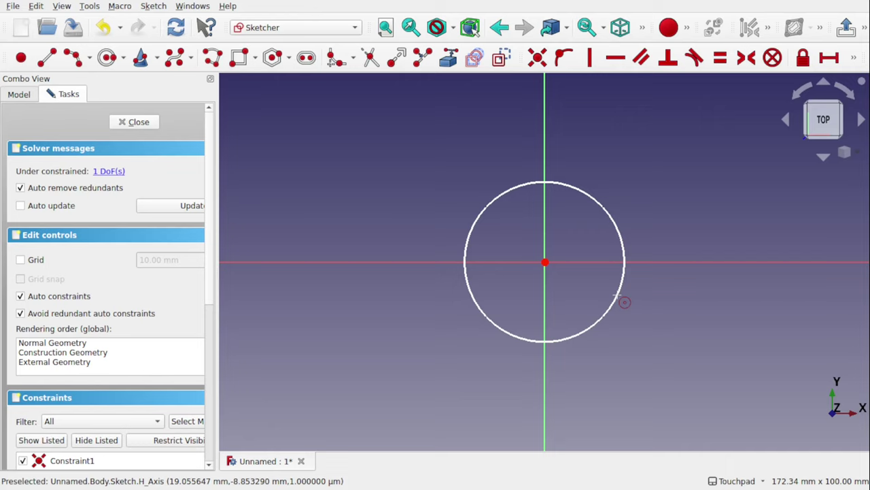
right_click(625, 302)
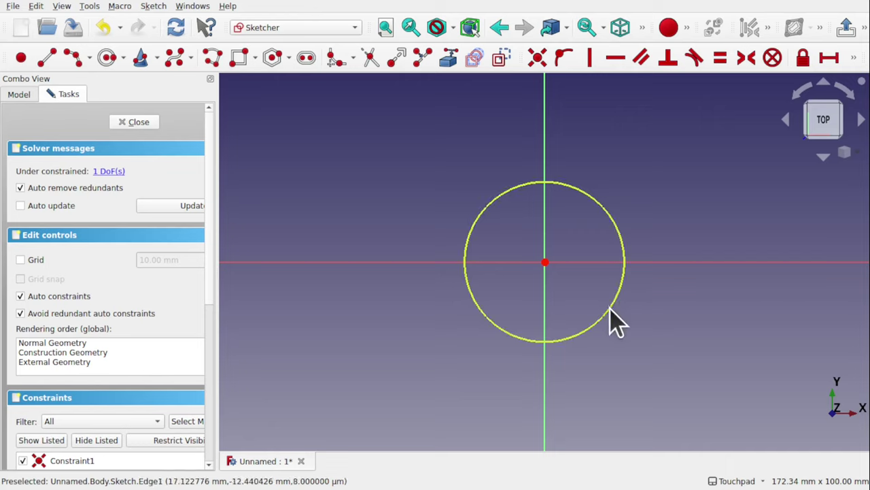
left_click(606, 308)
left_click(854, 57)
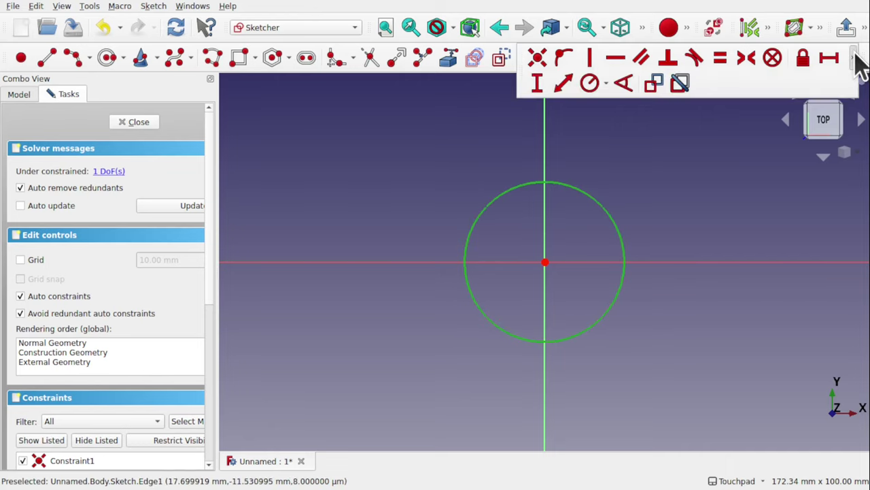
left_click(598, 90)
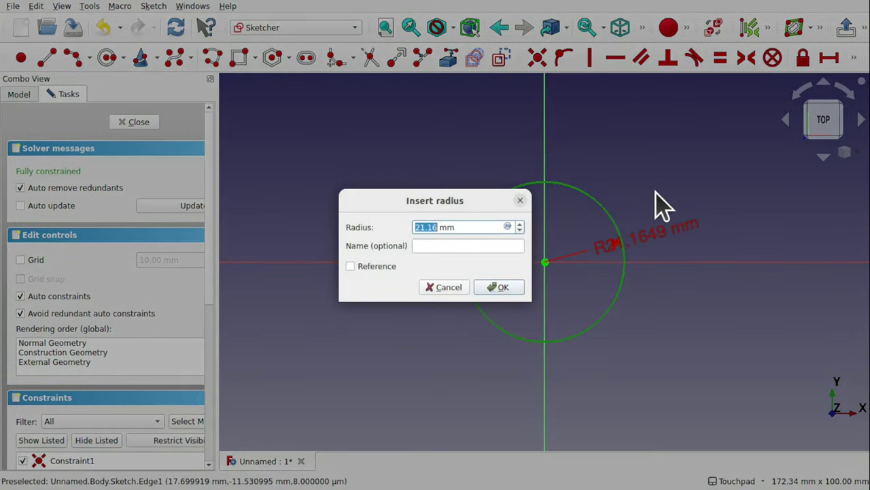
type("20")
key("Return")
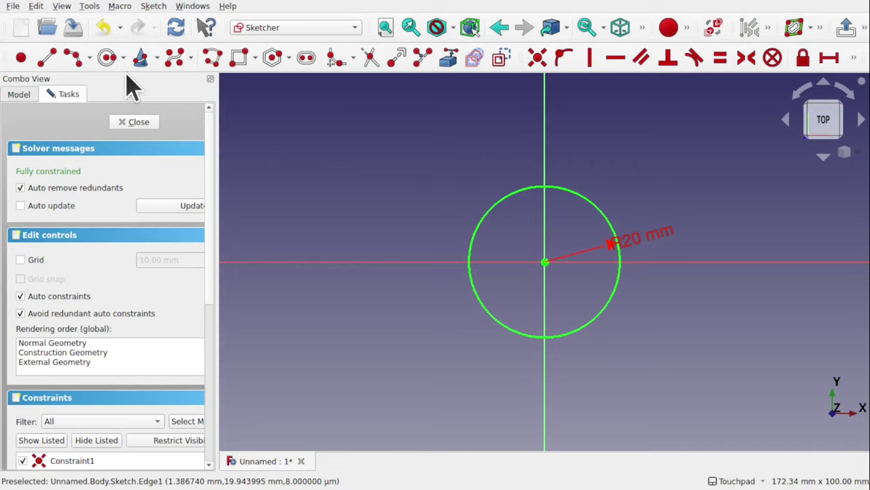
left_click(105, 58)
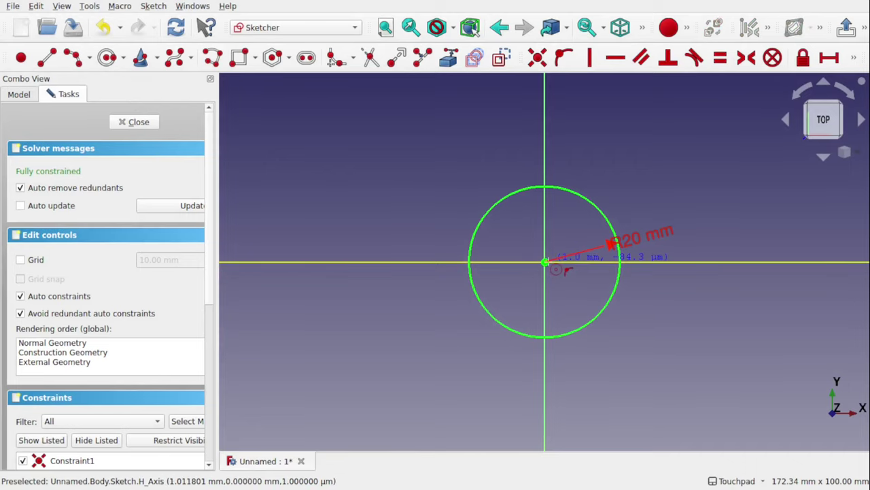
- Draw a second circle centred on the origin and constrain its radius to 100 mm
left_click(545, 262)
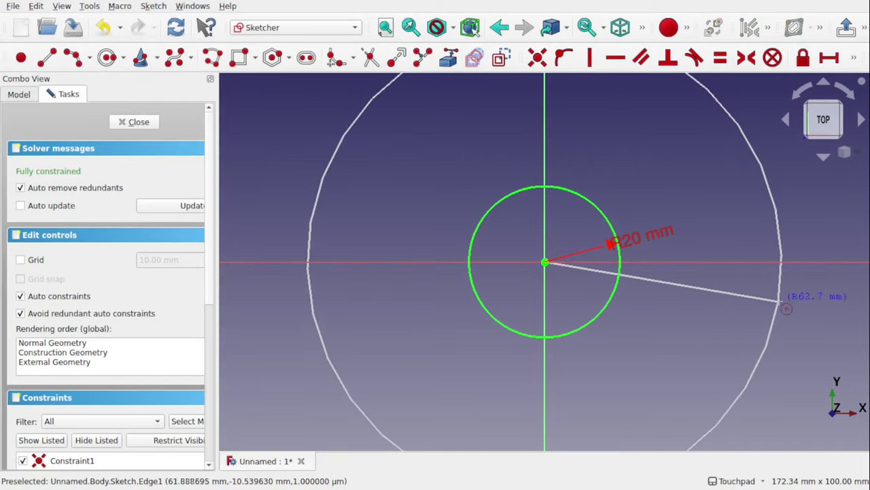
left_click(785, 299)
scroll(718, 287, "down", 2)
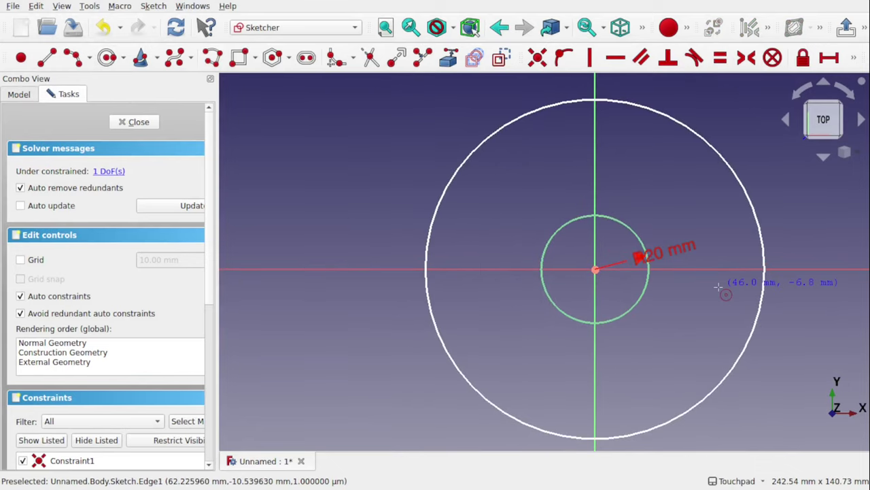
right_click(718, 287)
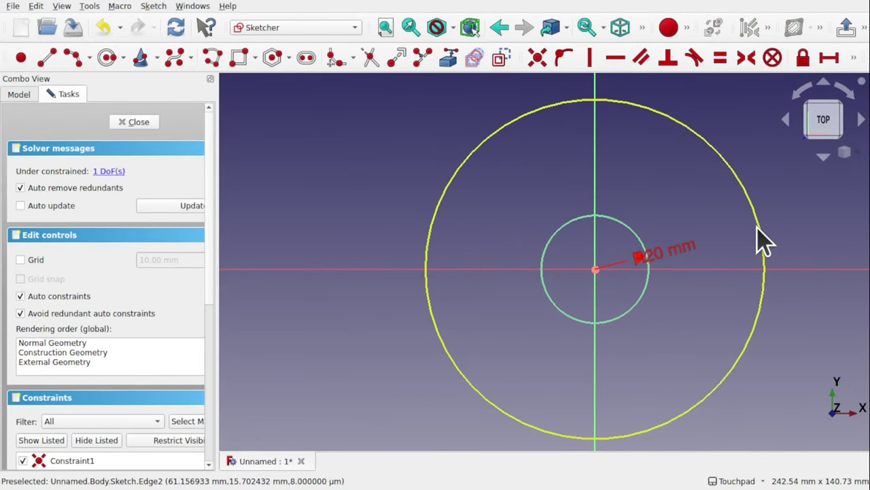
left_click(854, 57)
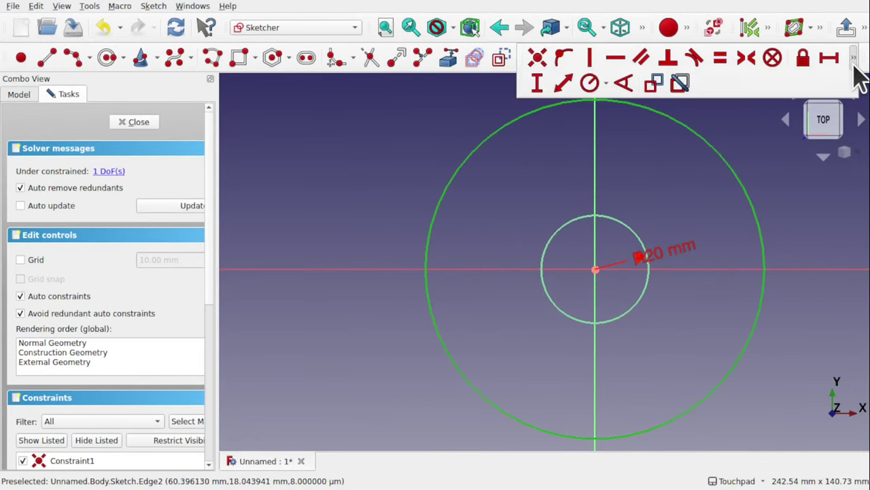
left_click(590, 84)
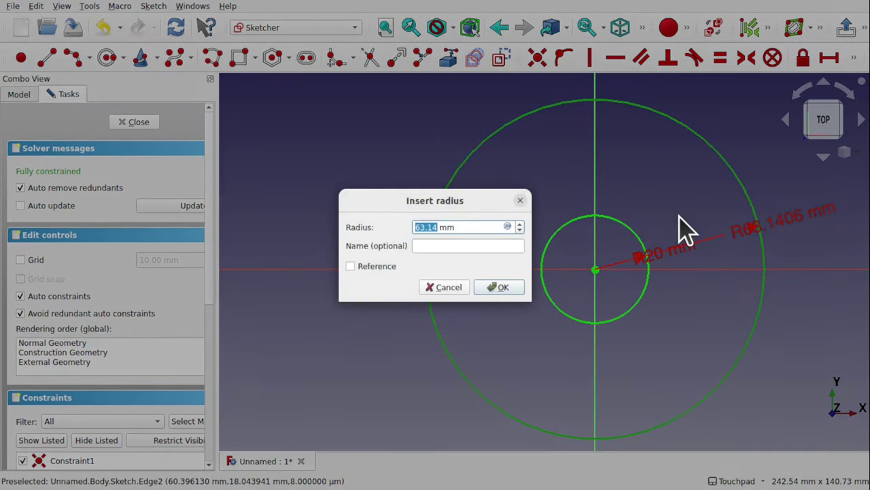
type("100")
key("Return")
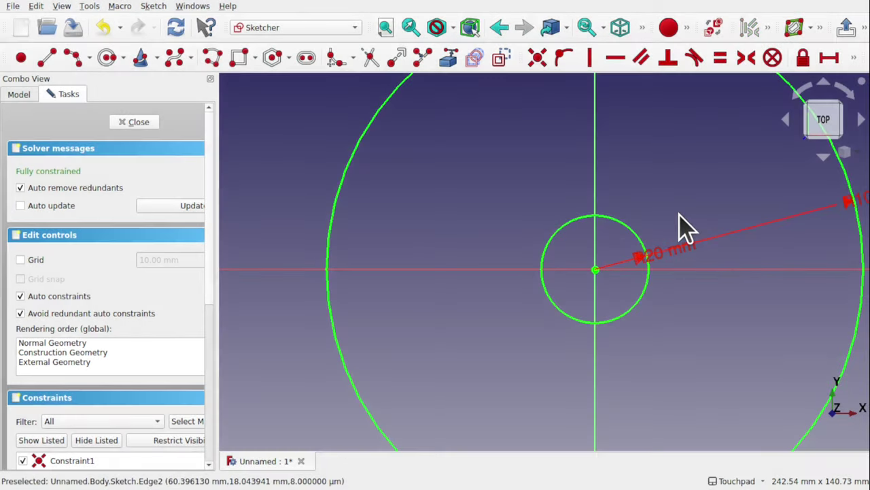
- Draw two lines from the centre to the top and right edges of the 100 mm circle
mouse_move(684, 224)
middle_mouse_down()
mouse_move(618, 235)
mouse_move(655, 184)
mouse_move(637, 100)
mouse_move(683, 103)
middle_mouse_up()
mouse_move(500, 279)
middle_mouse_down()
mouse_move(554, 272)
mouse_move(575, 292)
middle_mouse_up()
scroll(515, 246, "up", 3)
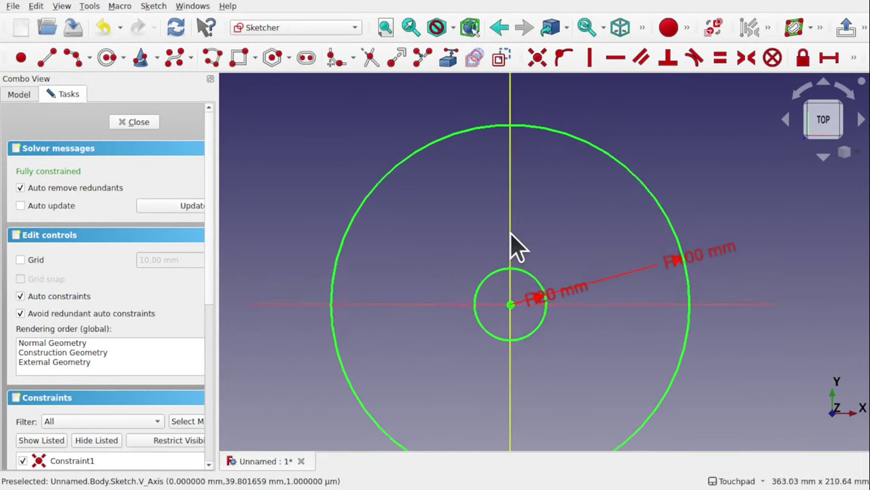
left_click(46, 60)
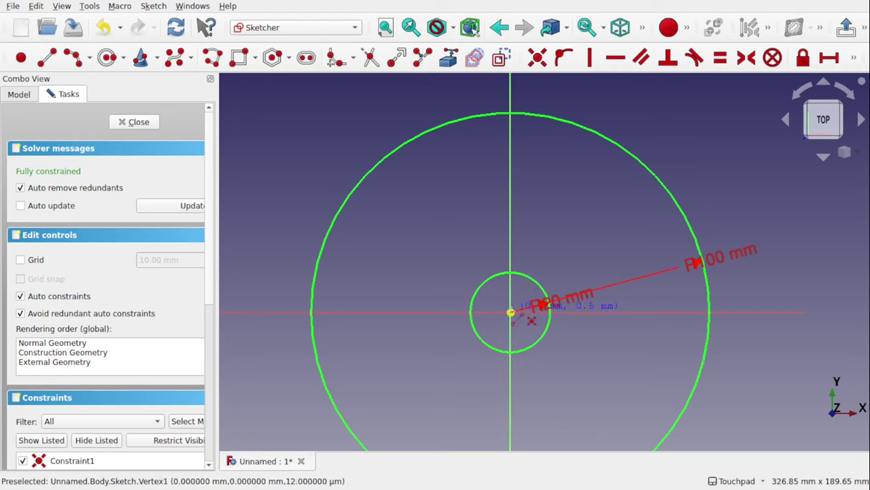
left_click(510, 313)
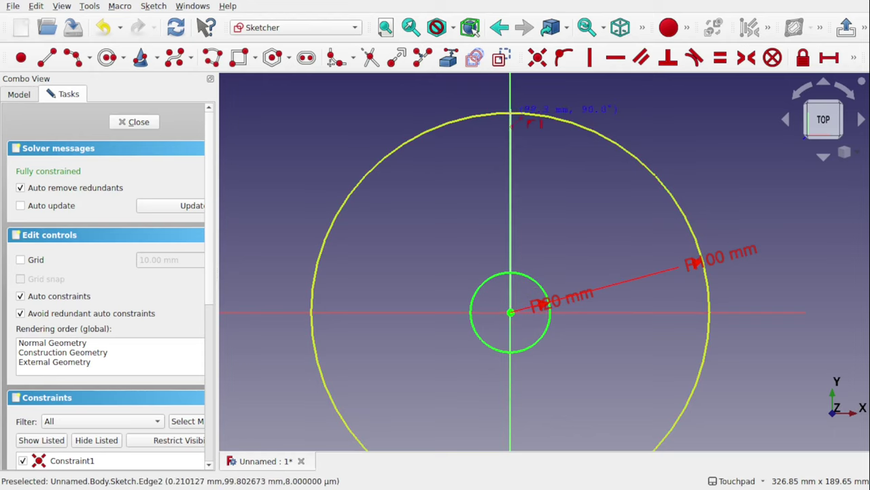
left_click(511, 114)
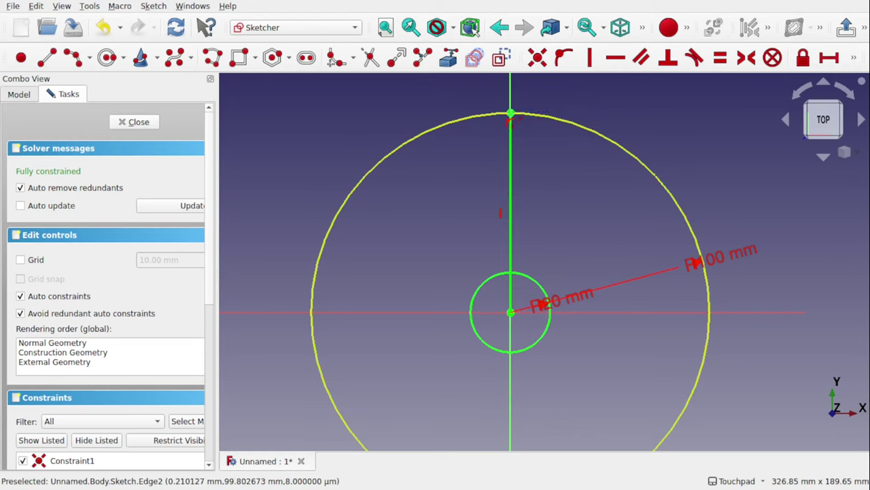
left_click(510, 313)
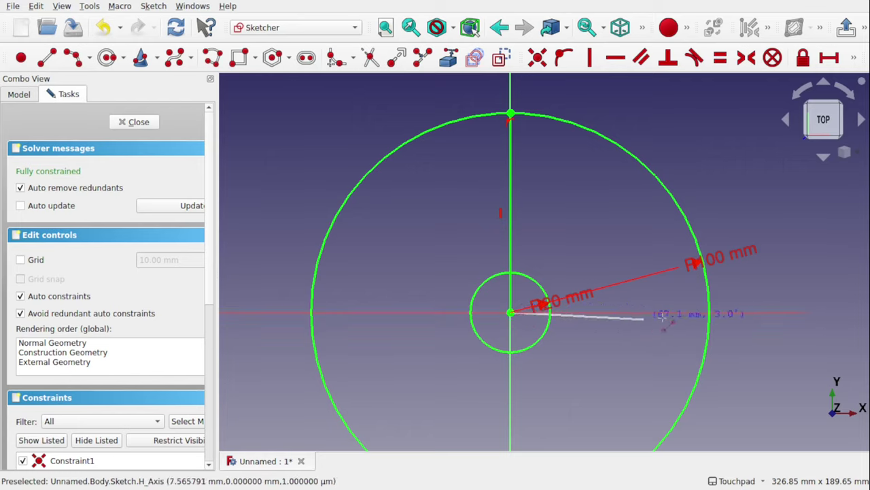
left_click(711, 312)
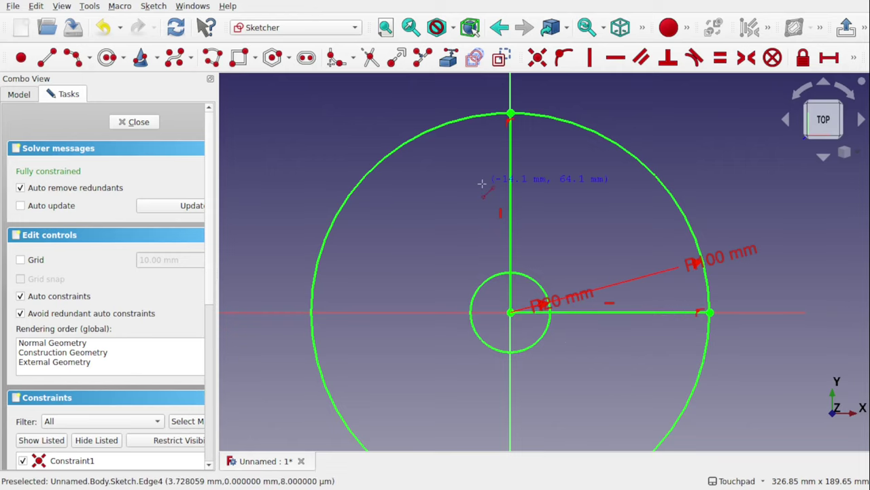
- Trim the small circle to its upper-right quarter arc and remove the line stubs inside it
left_click(373, 59)
left_click(485, 281)
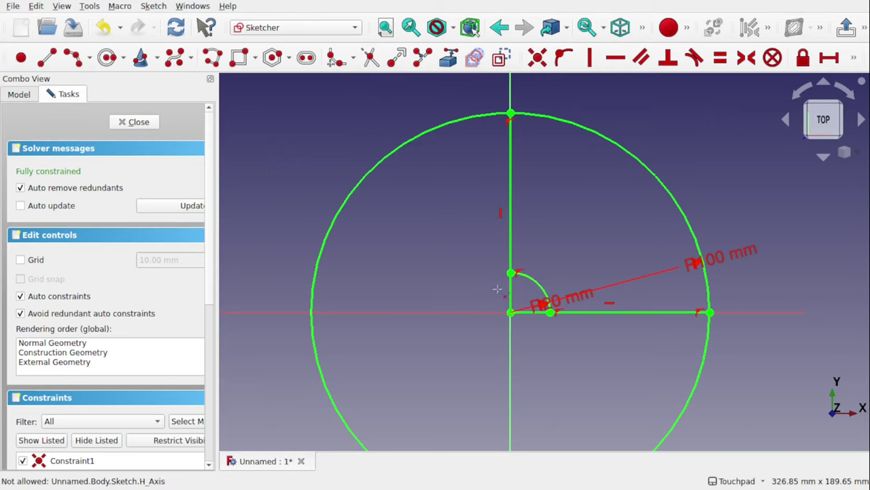
left_click(513, 298)
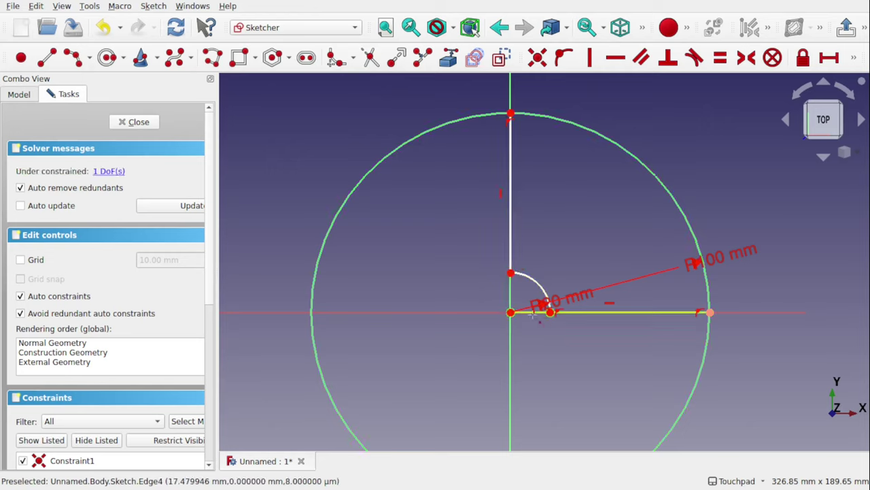
left_click(532, 314)
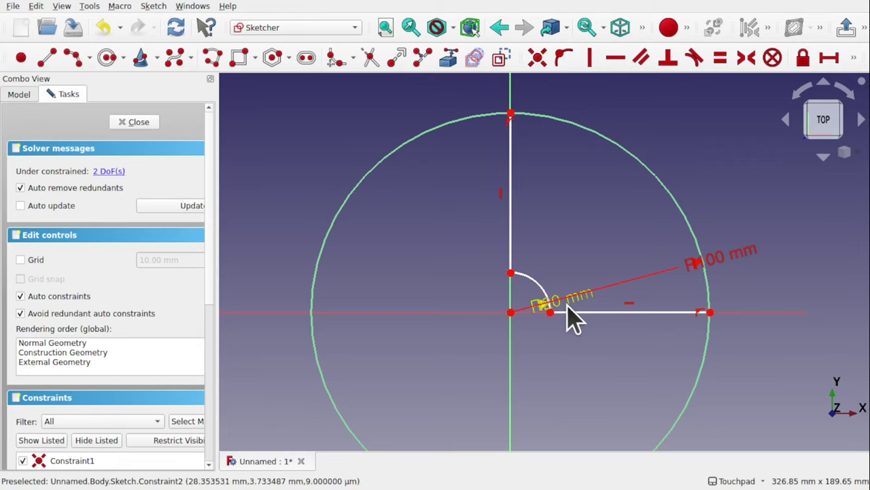
- Constrain the arc's upper endpoint onto the vertical axis and lower endpoint onto the horizontal axis
left_click_drag(576, 309, 614, 367)
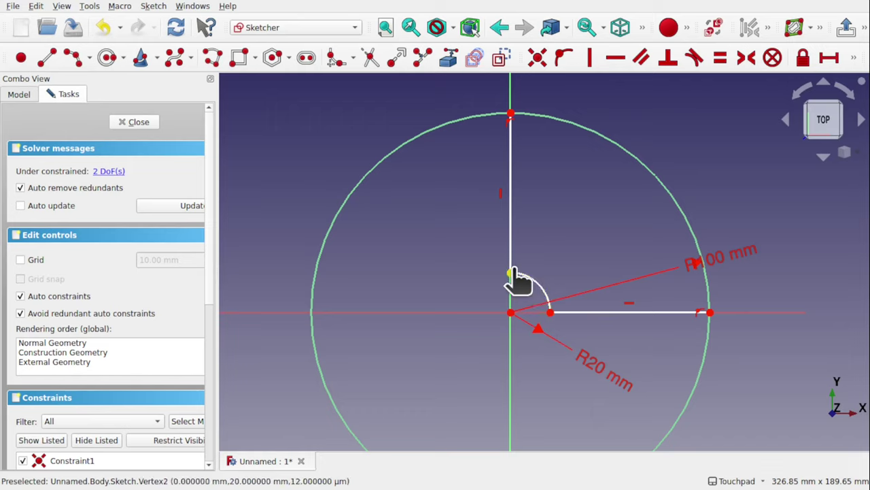
left_click_drag(511, 270, 522, 256)
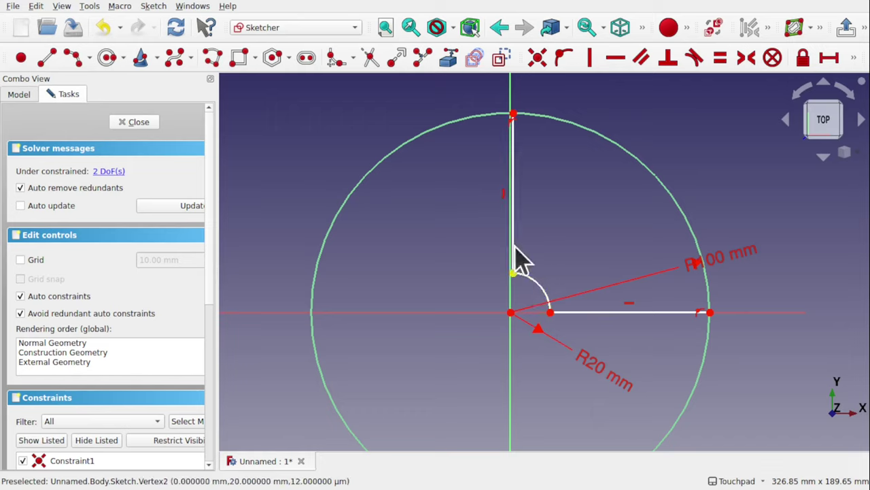
left_click(512, 272)
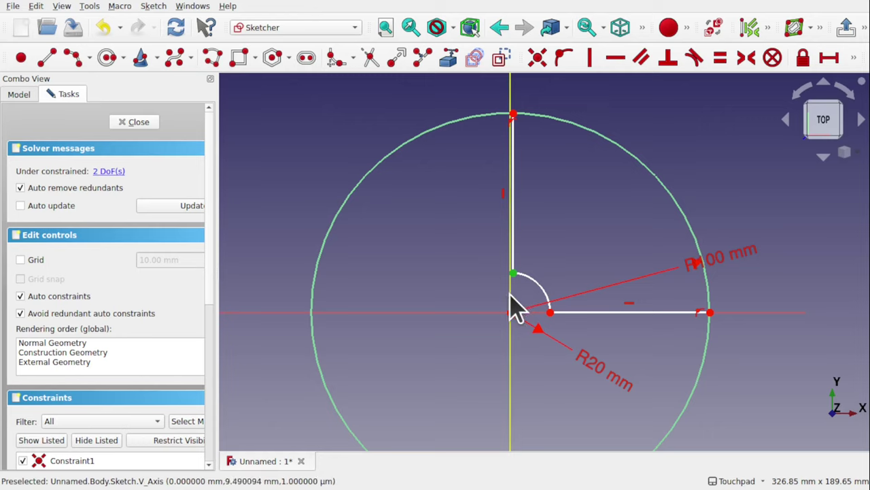
left_click(510, 295)
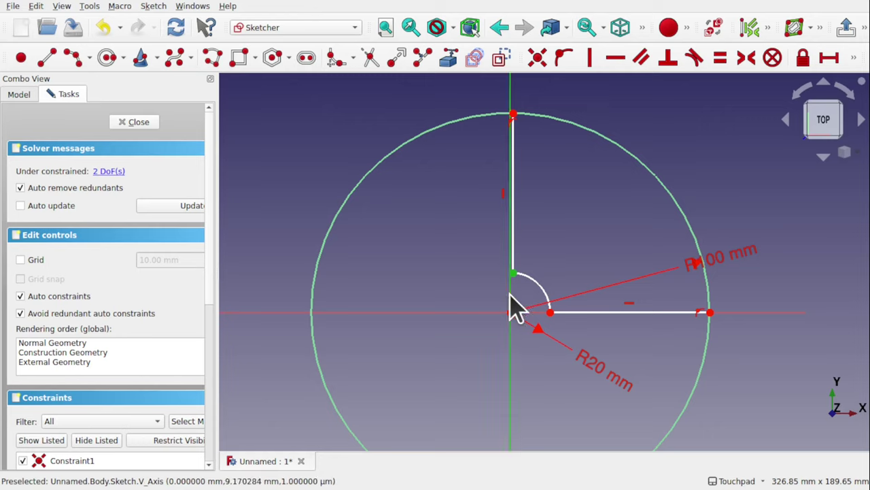
left_click(564, 60)
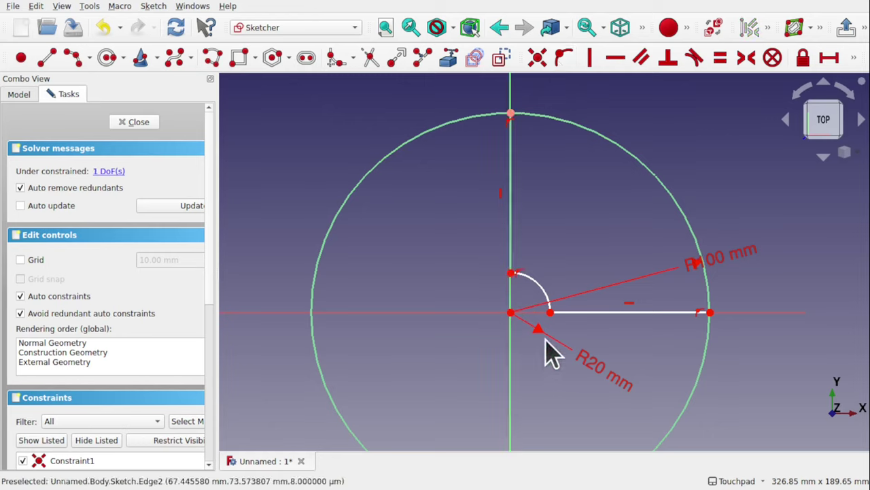
left_click(548, 313)
left_click(531, 313)
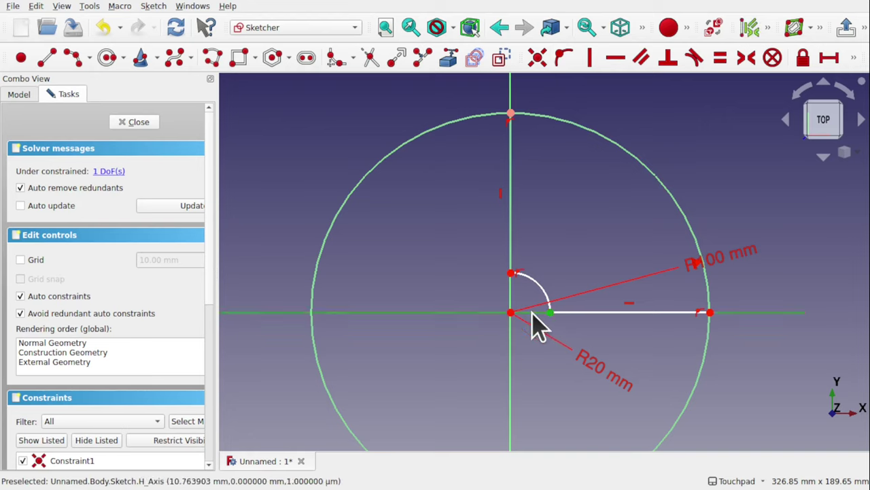
left_click(564, 60)
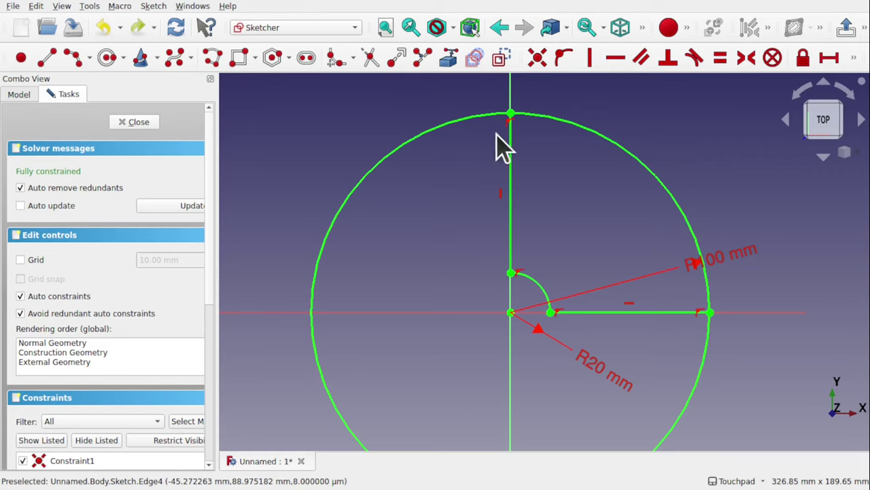
- Trim the 100 mm circle down to its top-right quarter arc
left_click(372, 66)
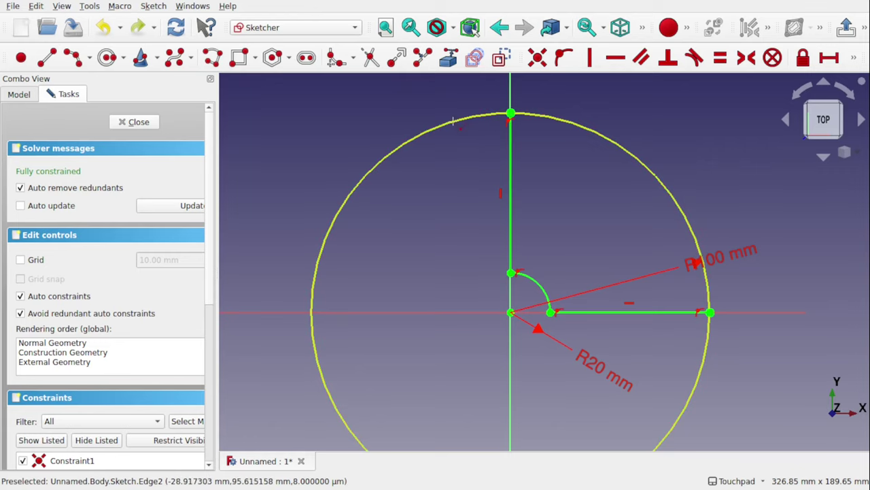
left_click(454, 121)
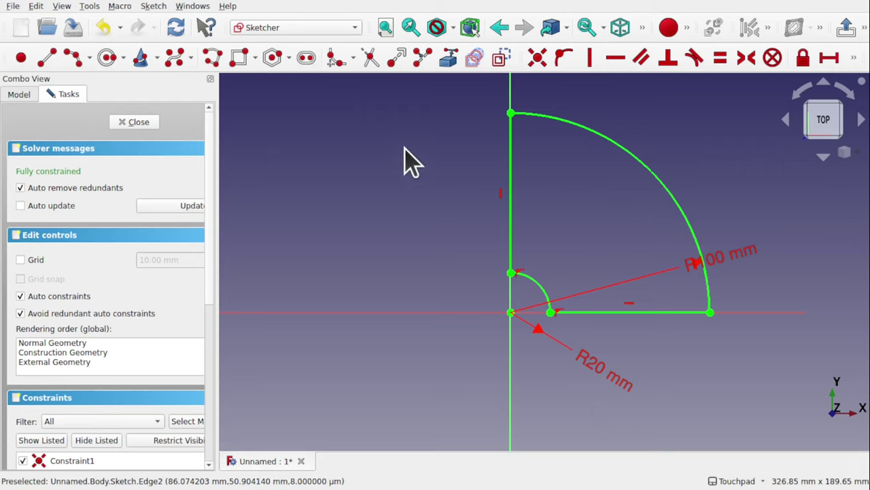
left_click(333, 57)
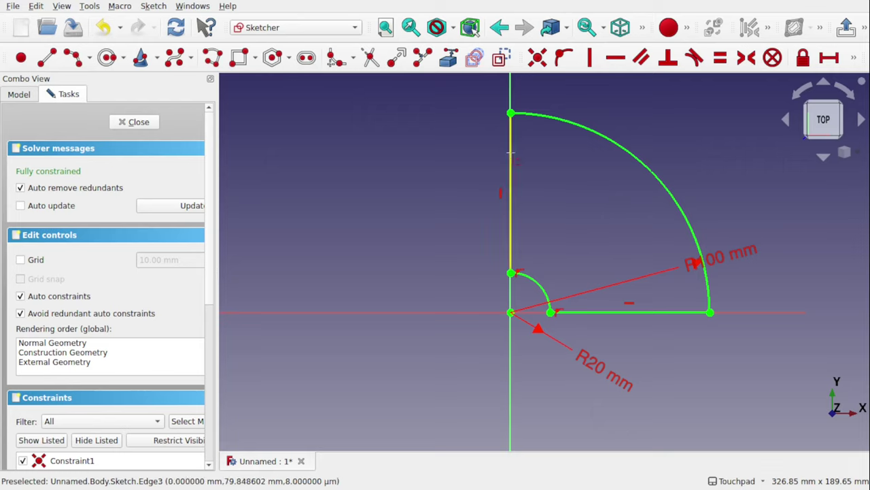
- Fillet both outer corners, constraining the lower-right fillet to 20 mm and the top to 15 mm
left_click(559, 126)
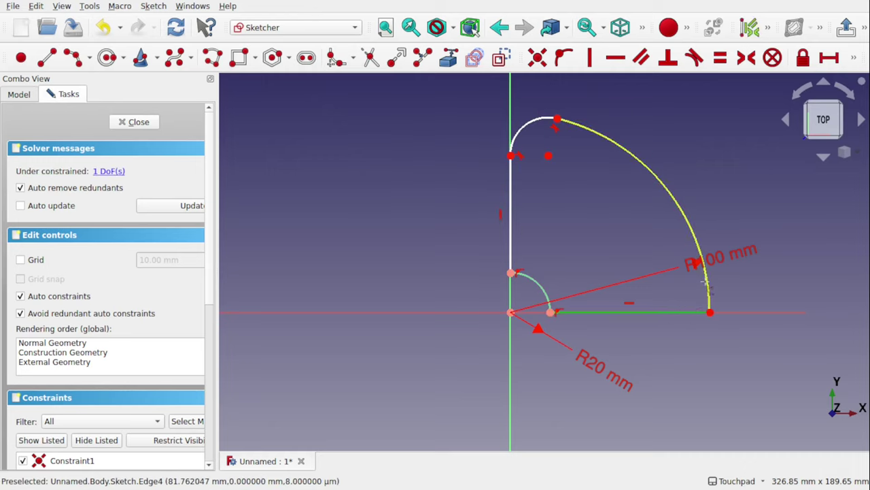
left_click(704, 287)
right_click(695, 314)
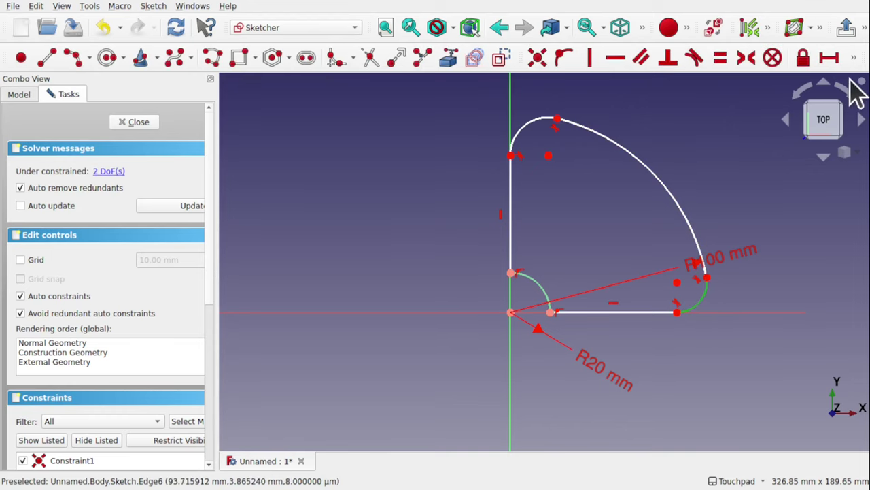
left_click(854, 57)
left_click(589, 83)
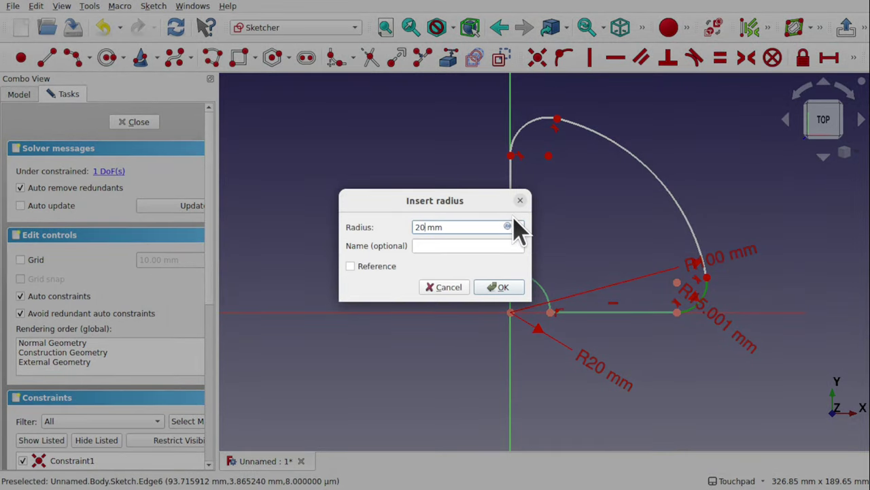
type("20")
key("Return")
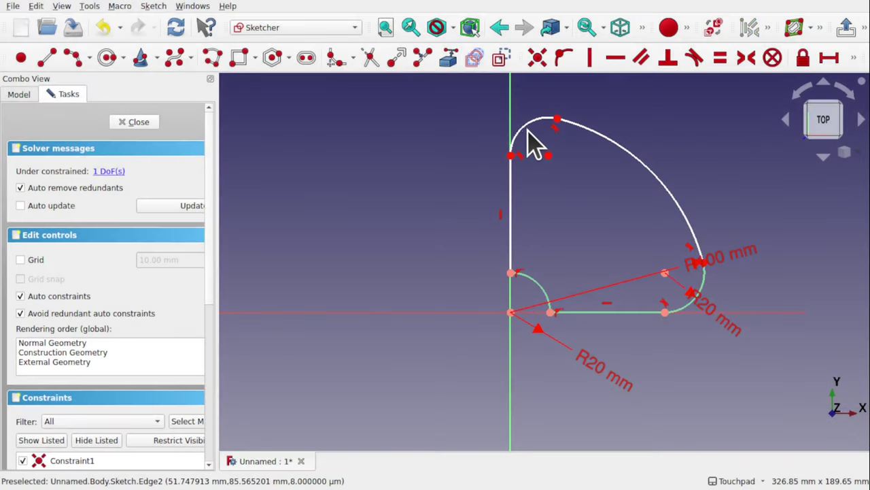
left_click(854, 58)
left_click(588, 83)
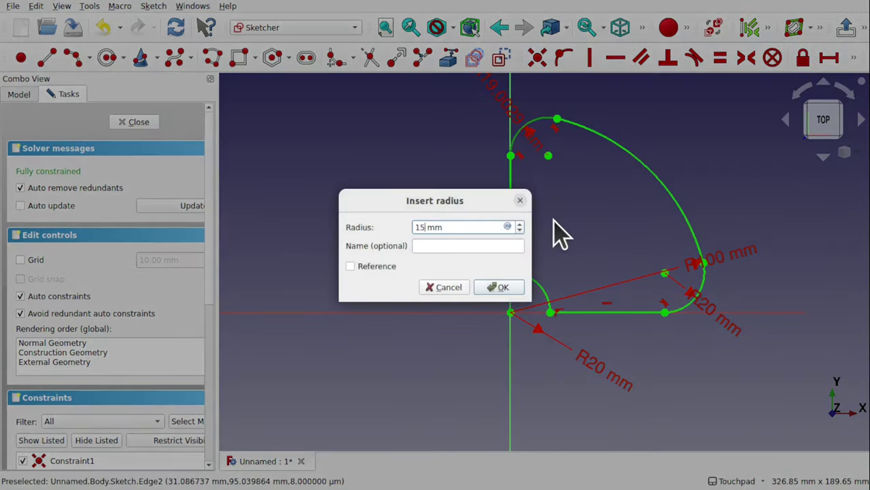
type("15")
key("Return")
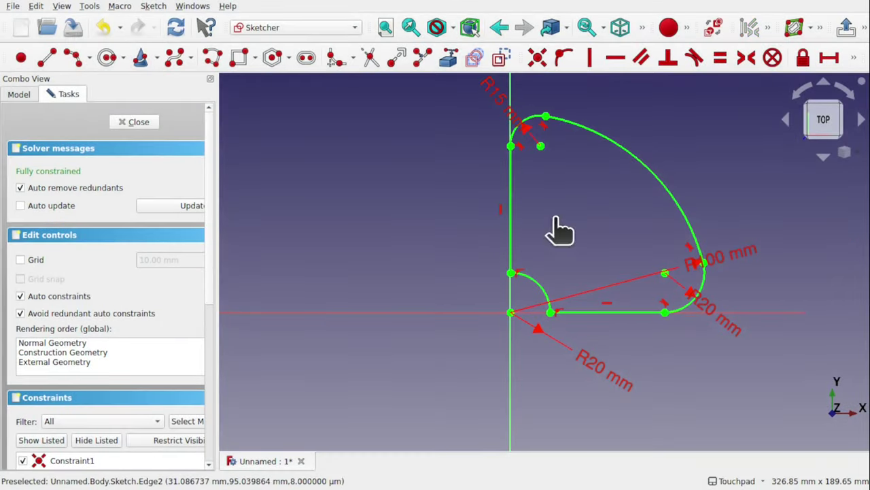
- Close the sketch, rename Body to FanBlade, and collapse its tree branch
left_click(121, 124)
left_click(19, 95)
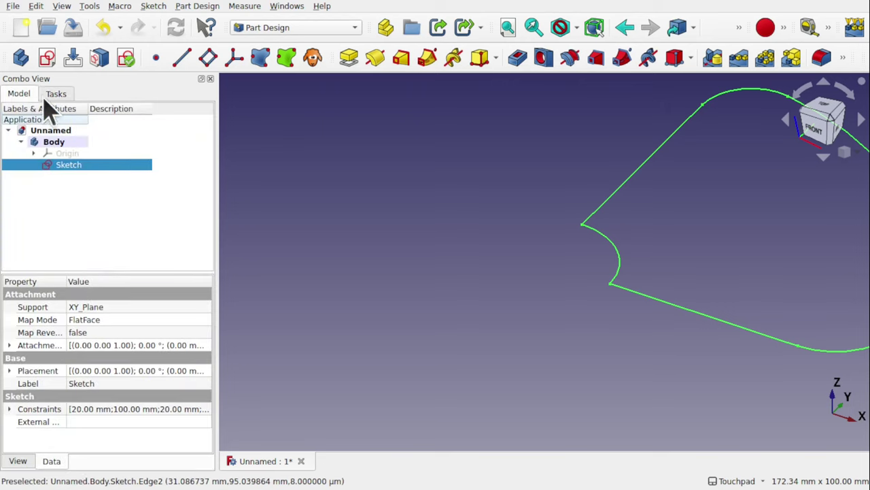
left_click(55, 143)
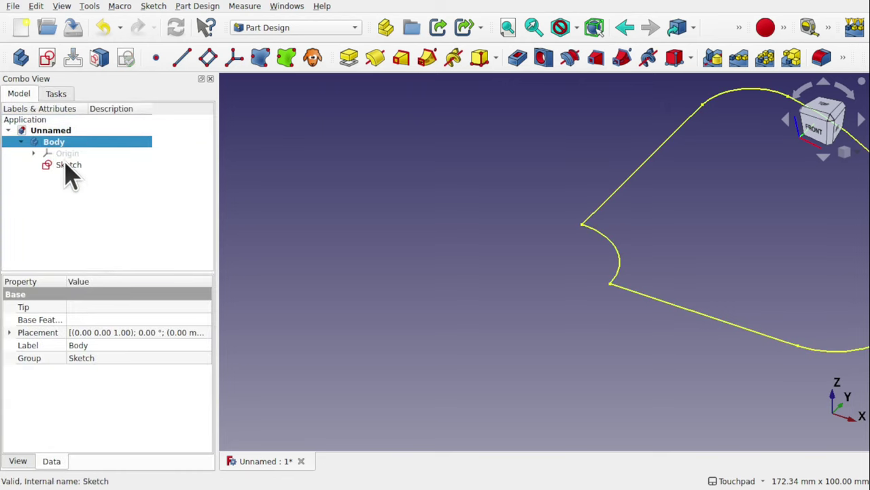
right_click(60, 143)
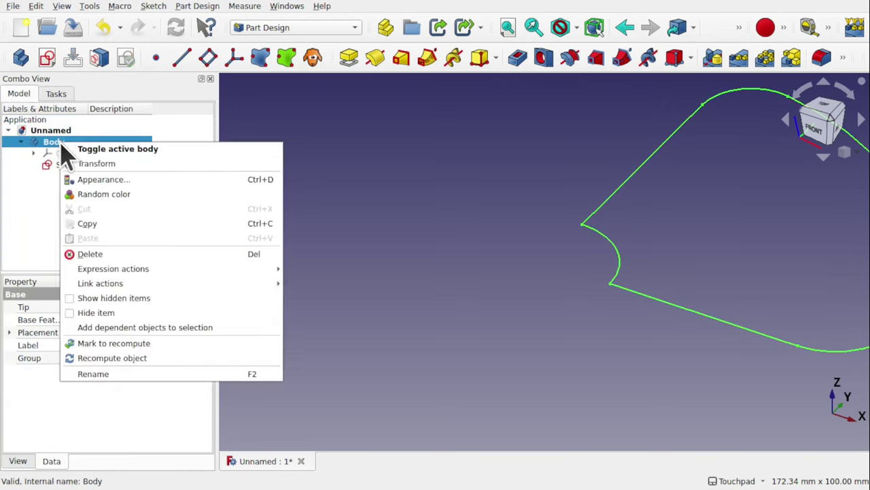
left_click(136, 374)
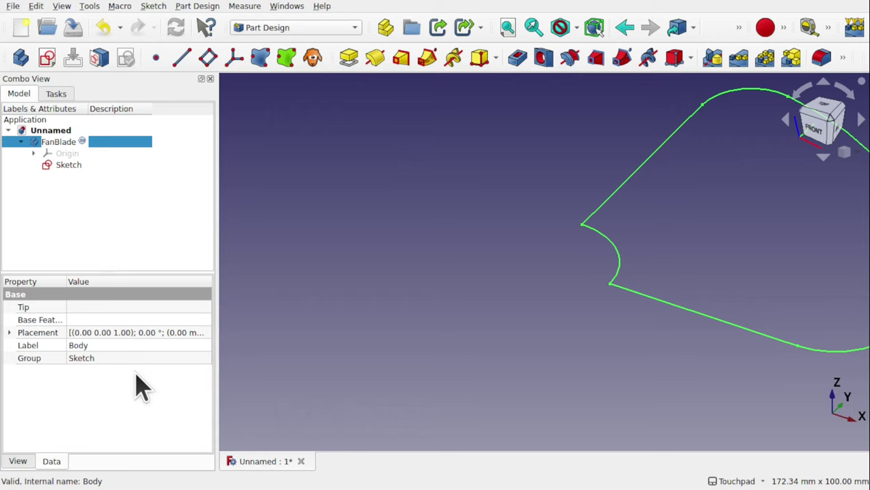
type("FanBlade")
key("Return")
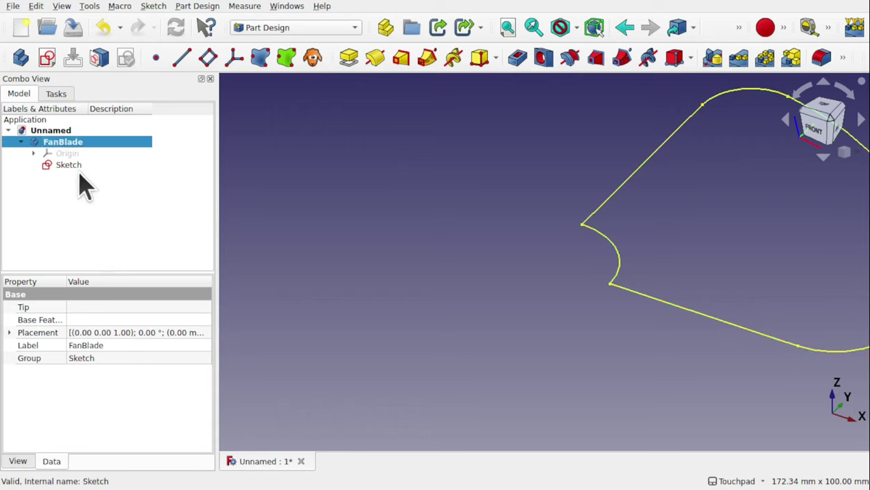
left_click(22, 141)
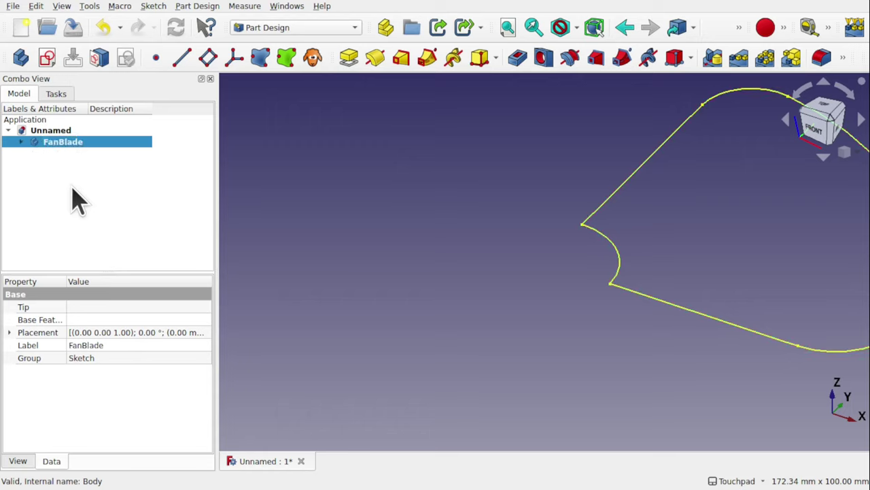
left_click(85, 217)
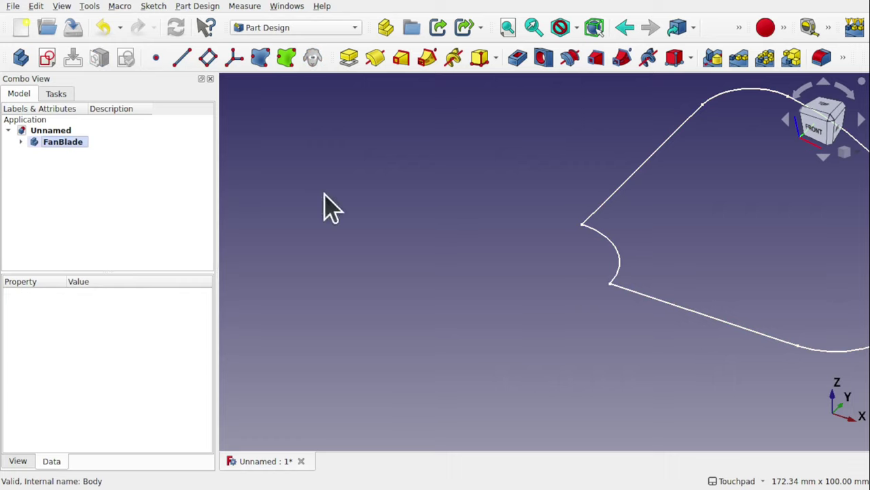
- Create a new body, Body001, and attach a new sketch to its XZ_Plane001
left_click(20, 58)
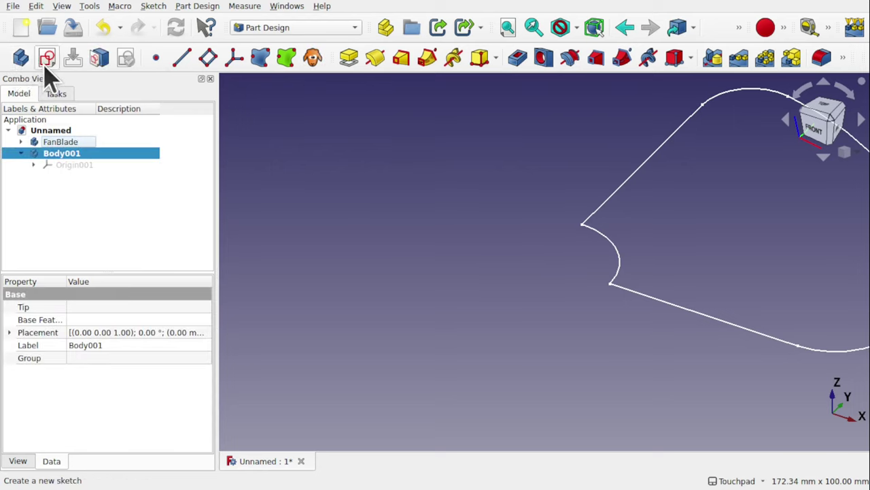
left_click(45, 65)
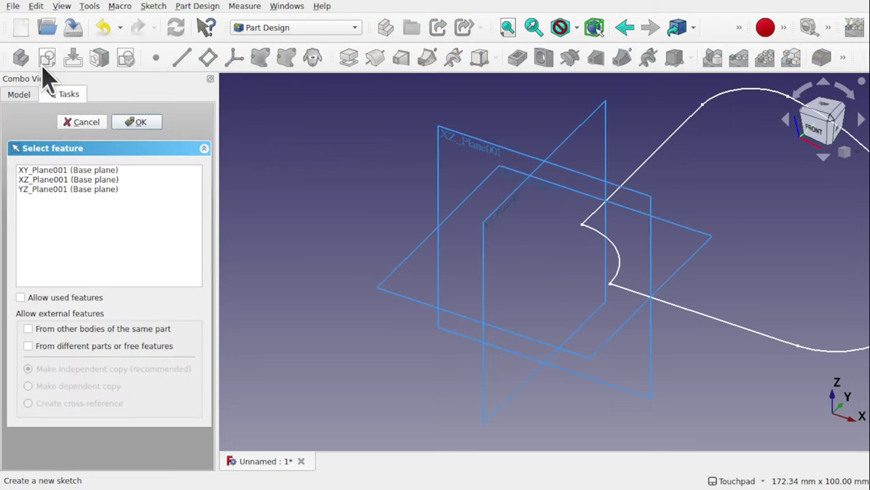
left_click_drag(555, 274, 670, 221, "alt")
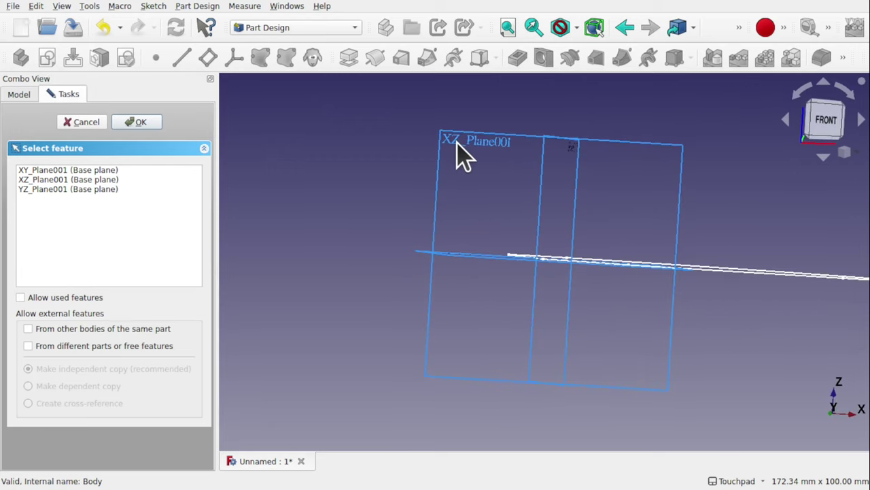
left_click(461, 155)
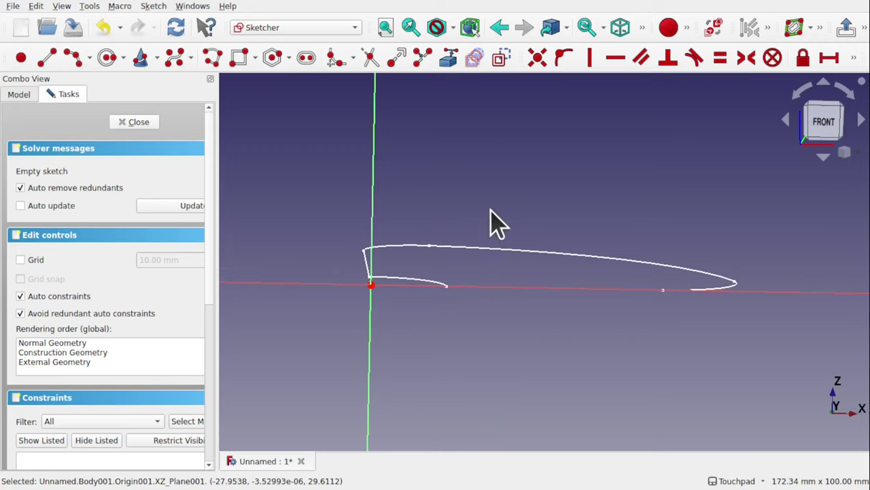
- Reference the blade outline's notch endpoint as external geometry, then close the sketch
left_click(449, 59)
left_click_drag(458, 91, 473, 319, "alt")
left_click(453, 292)
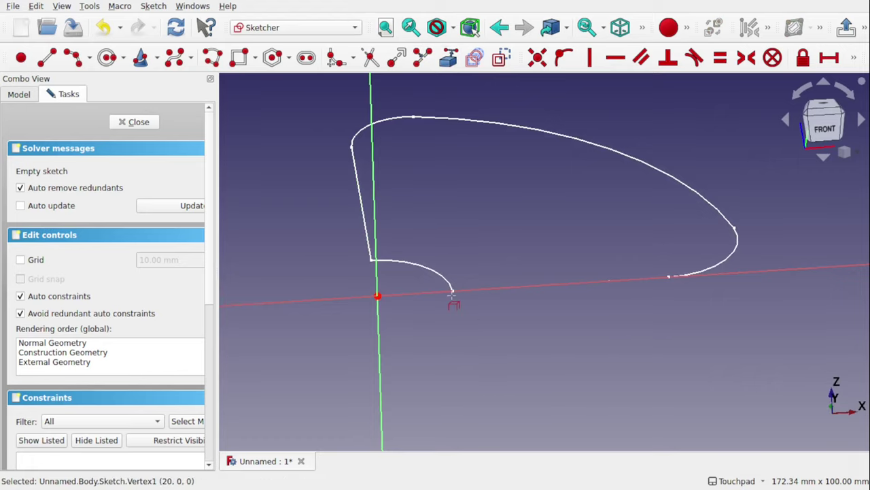
left_click(146, 125)
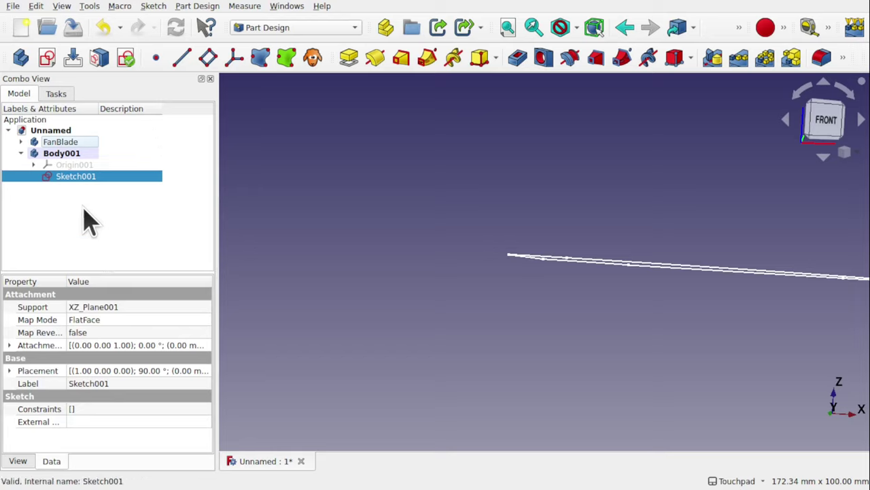
- Create a shape binder in Body001 from the blade outline's straight lower edge, then reopen Sketch001
left_click(64, 154)
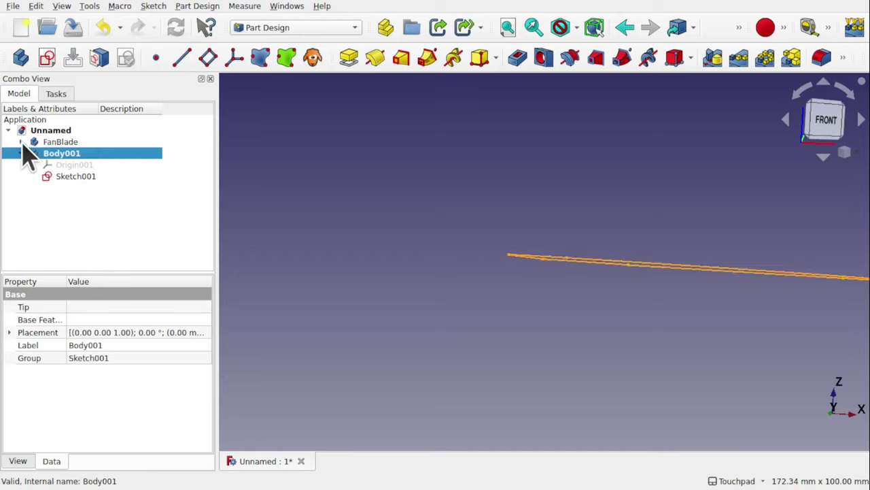
left_click(102, 228)
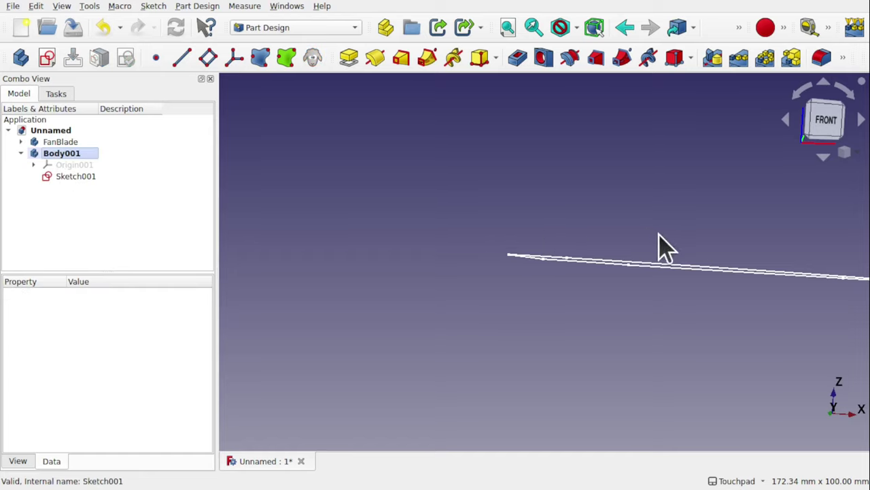
middle_click_drag(659, 247, 526, 342)
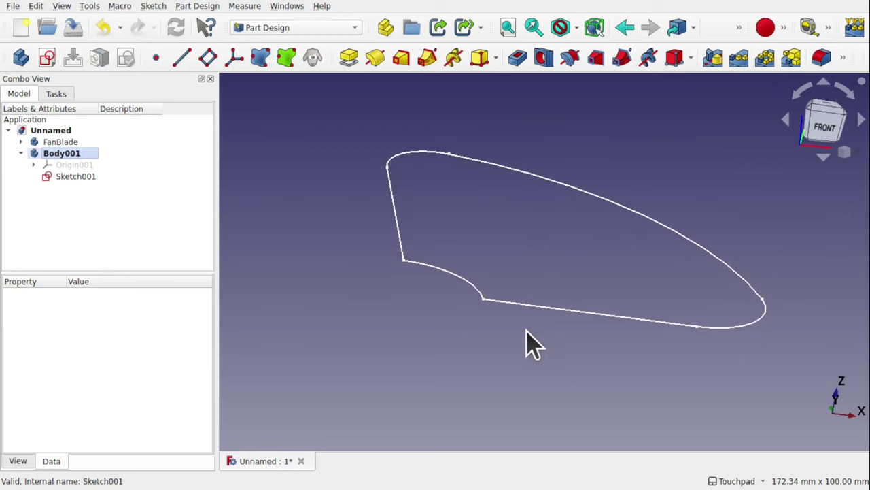
left_click(484, 301)
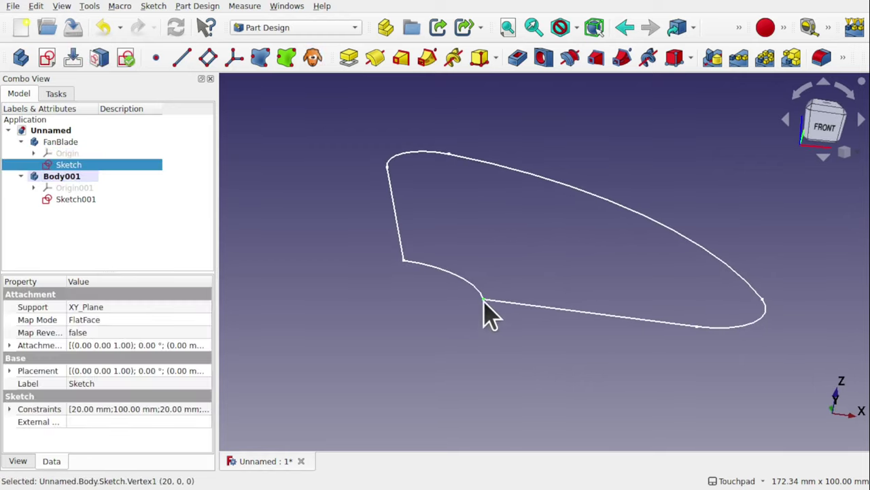
left_click(545, 329)
left_click(530, 307)
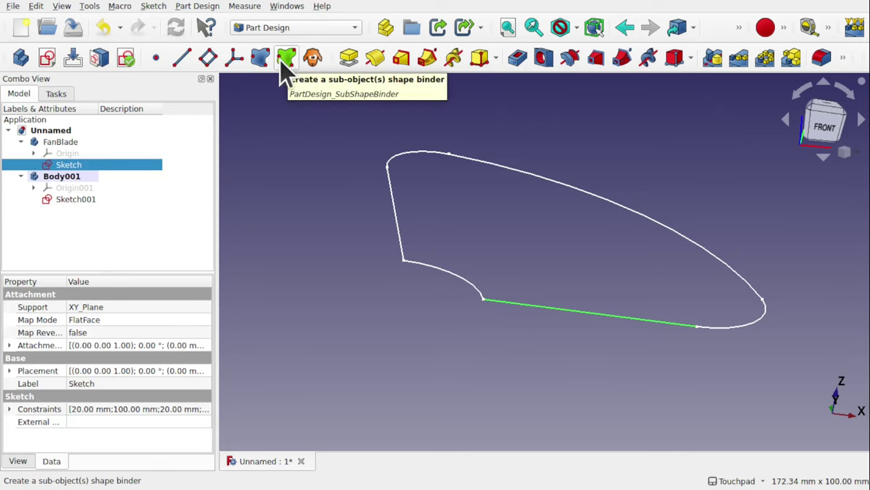
left_click(197, 6)
left_click(259, 84)
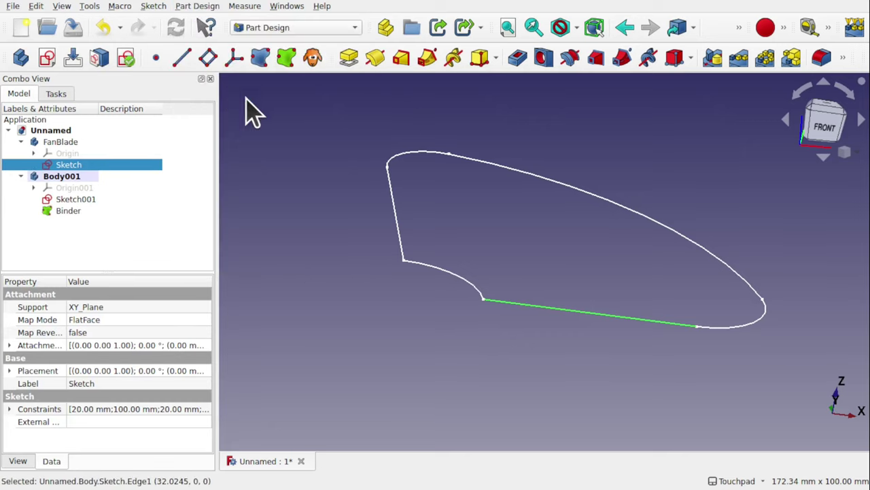
left_click(68, 212)
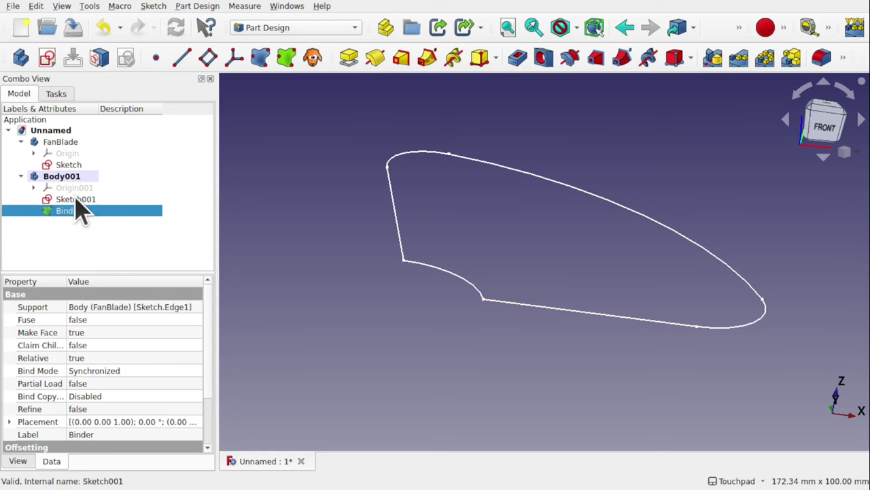
double_click(77, 199)
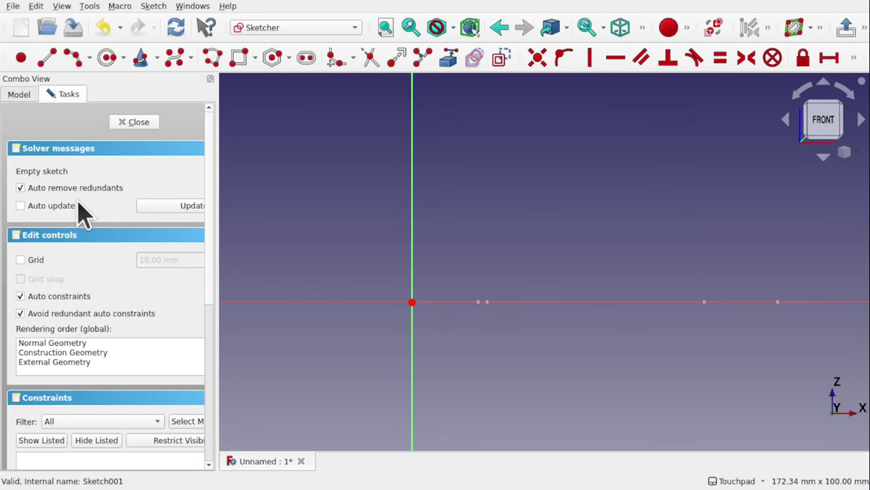
- Hide the original blade sketch and link the bound edge into Sketch001 as external geometry
left_click(24, 96)
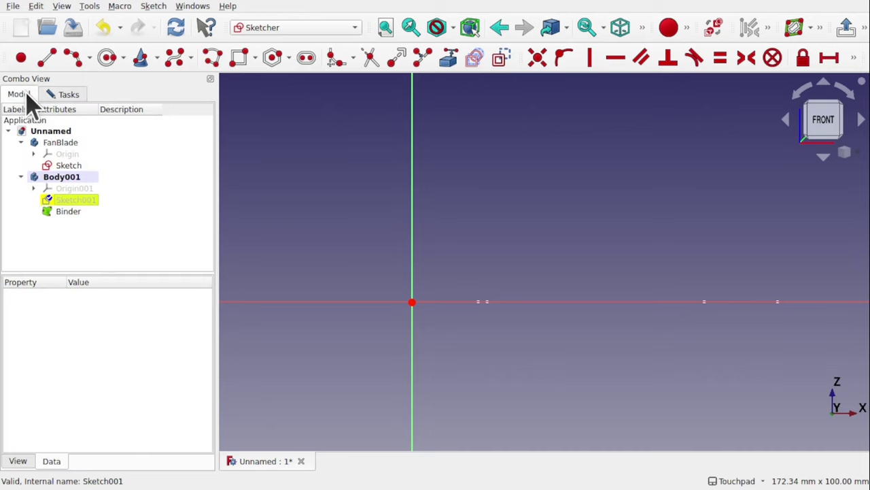
left_click(68, 167)
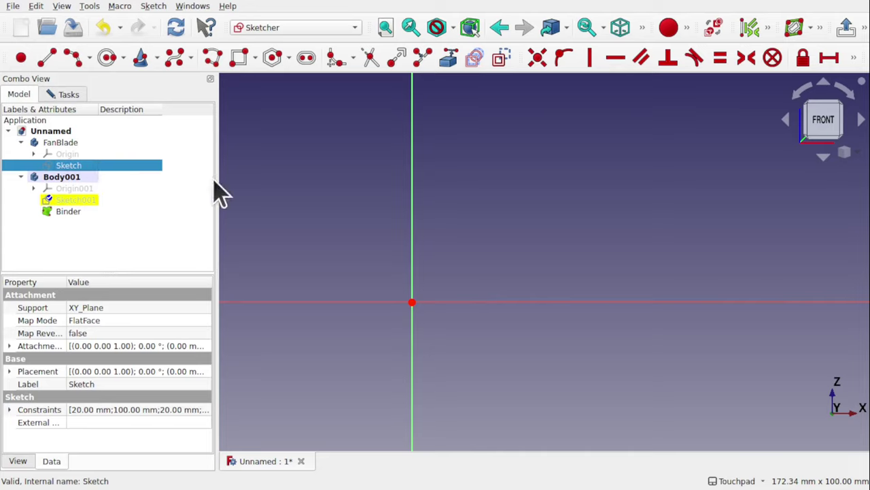
key("alt")
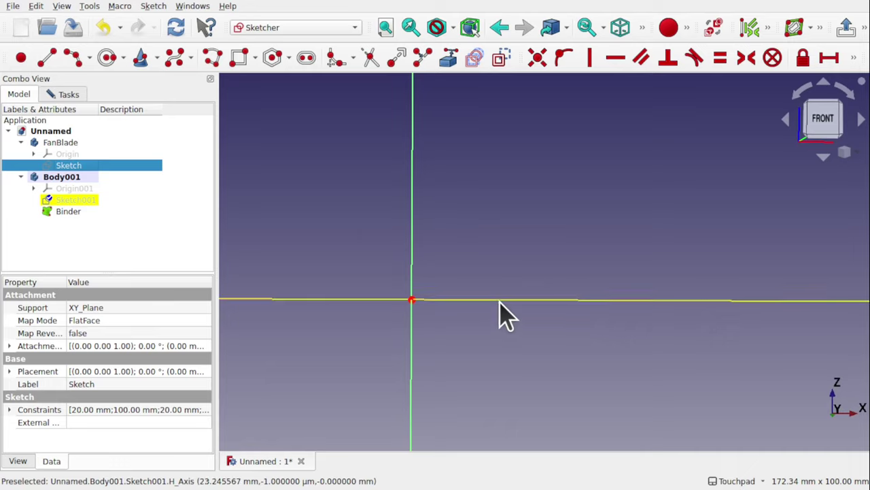
left_click(449, 68)
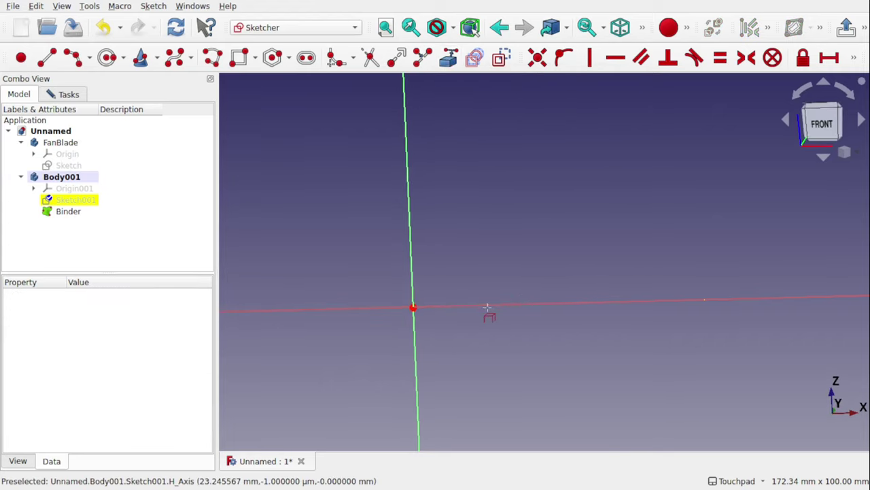
scroll(485, 300, "up", 5)
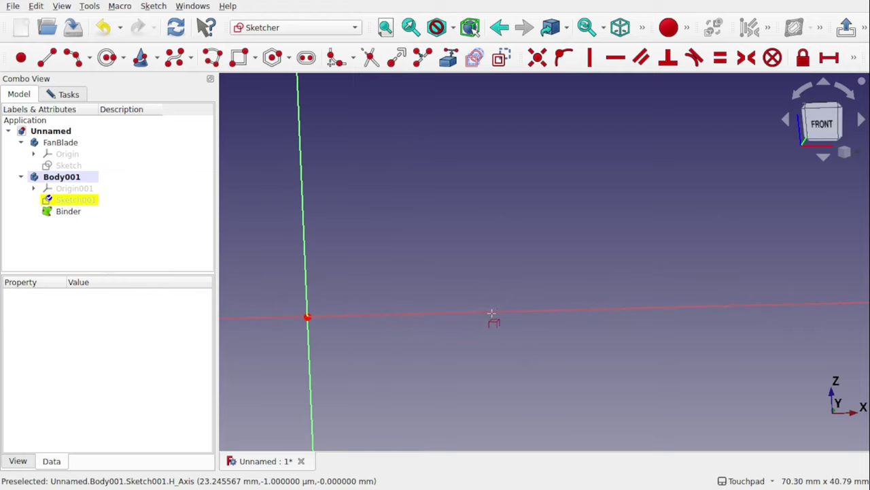
left_click(491, 311)
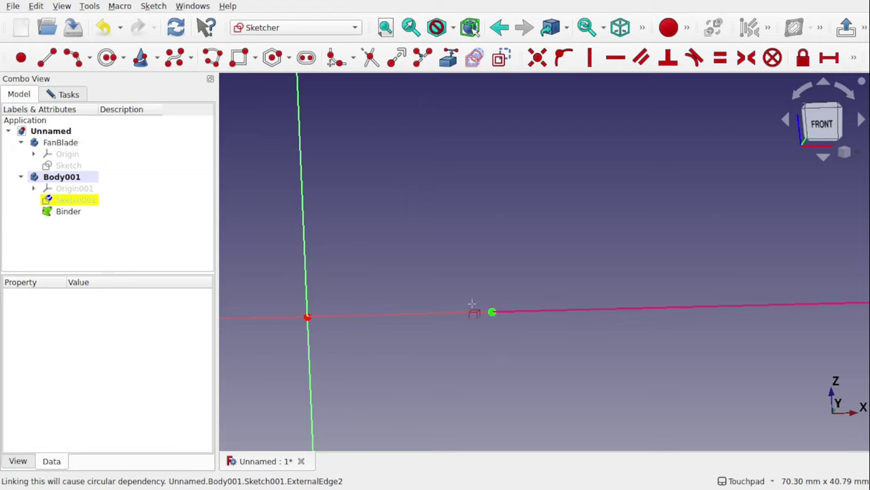
scroll(616, 301, "down", 4)
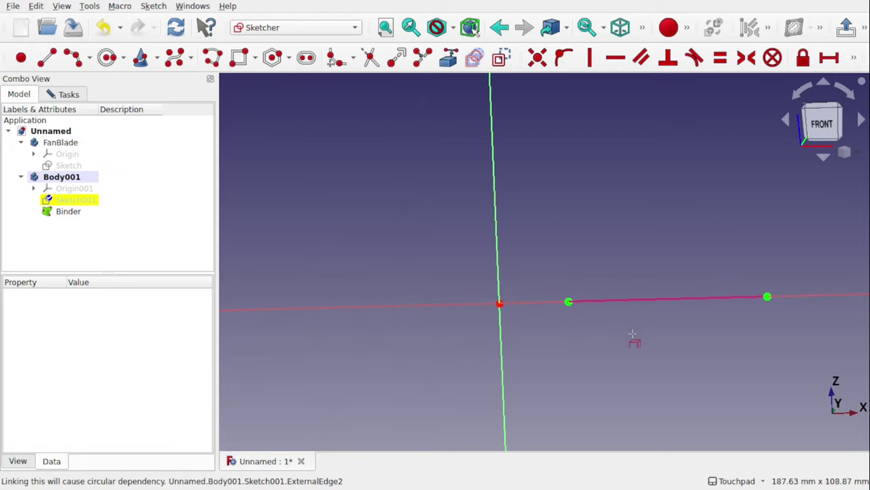
mouse_move(585, 250)
middle_mouse_down()
mouse_move(602, 195)
mouse_move(618, 225)
mouse_move(572, 260)
mouse_move(479, 269)
middle_mouse_up()
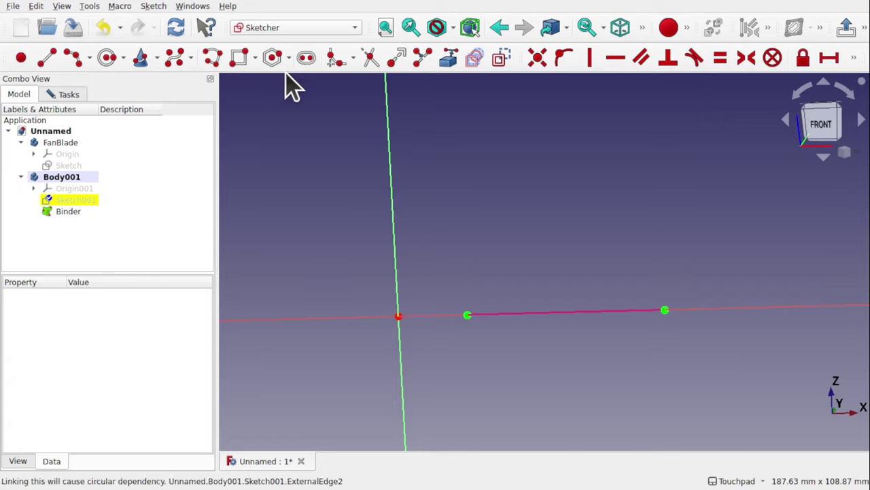
- Draw a rectangle along the bound edge in Sketch001, stretching its right end outward
left_click(239, 59)
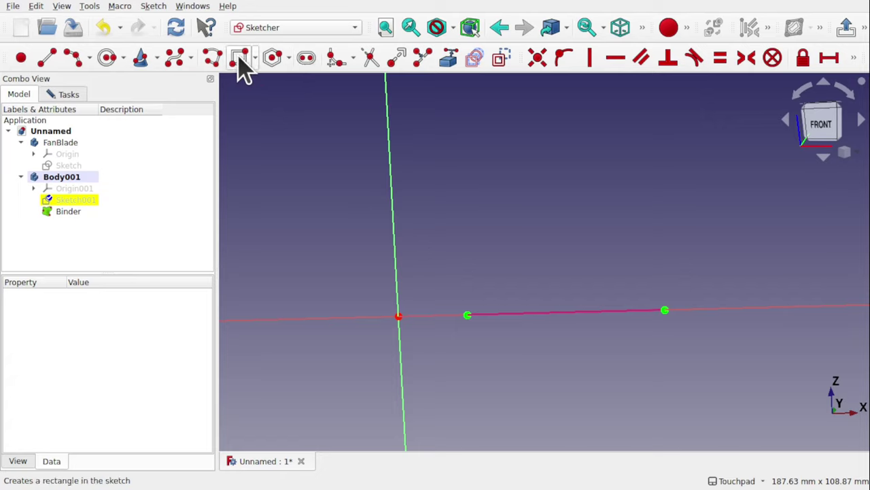
left_click(464, 299)
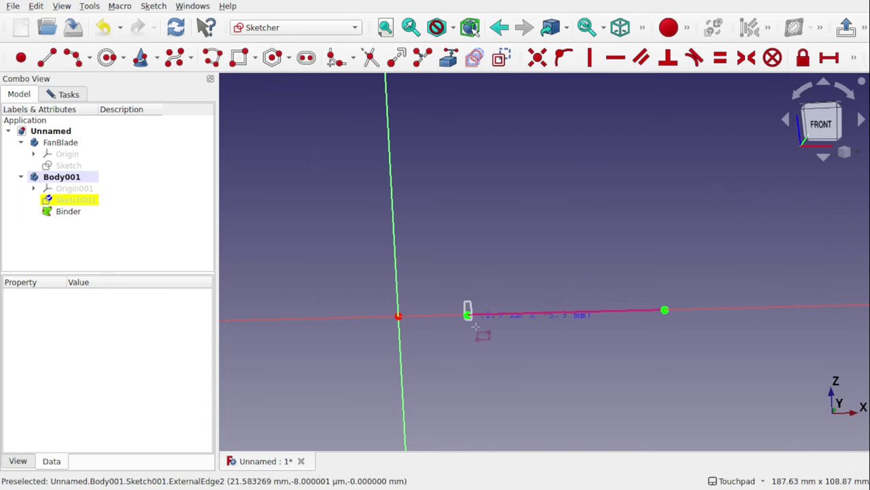
left_click(665, 325)
scroll(566, 321, "up", 3)
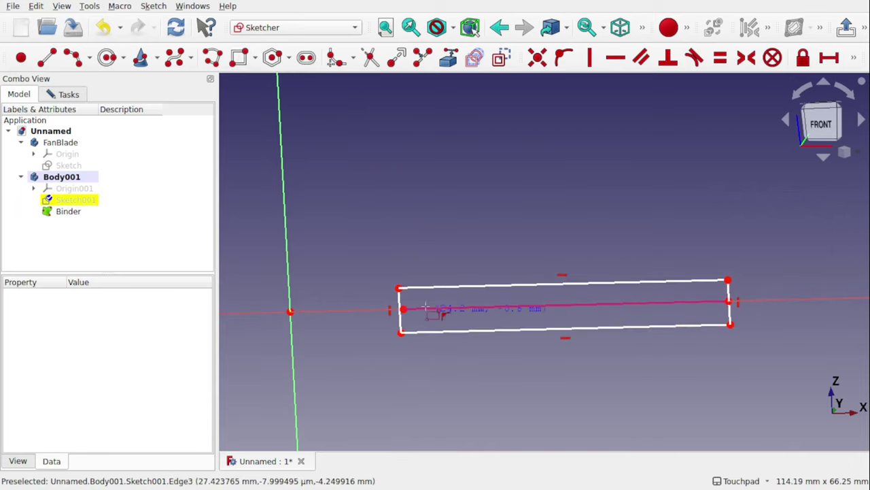
key("Escape")
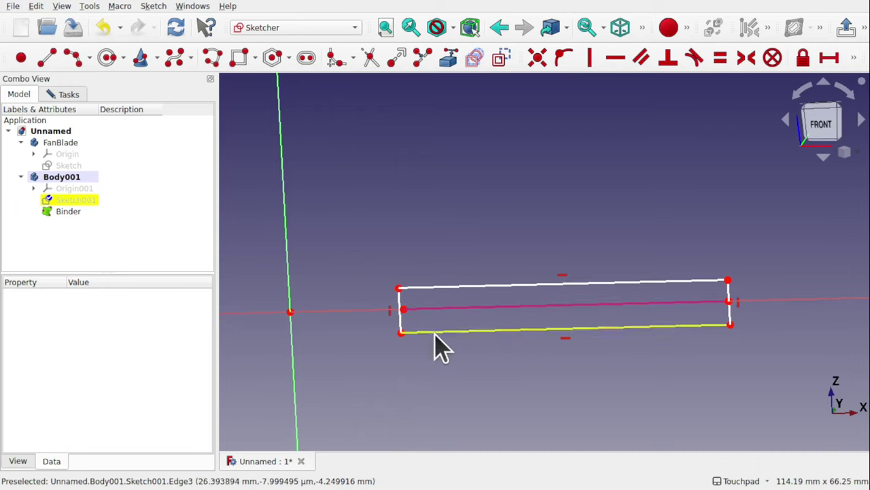
left_click(399, 288)
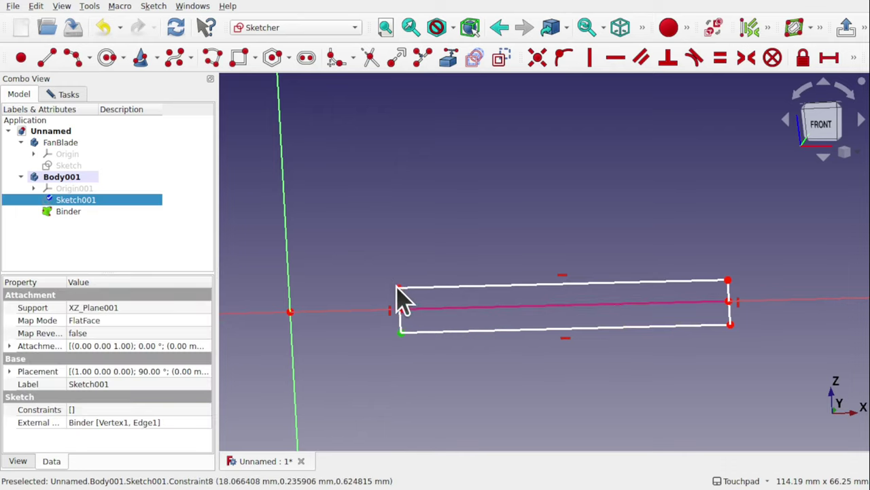
left_click(403, 310)
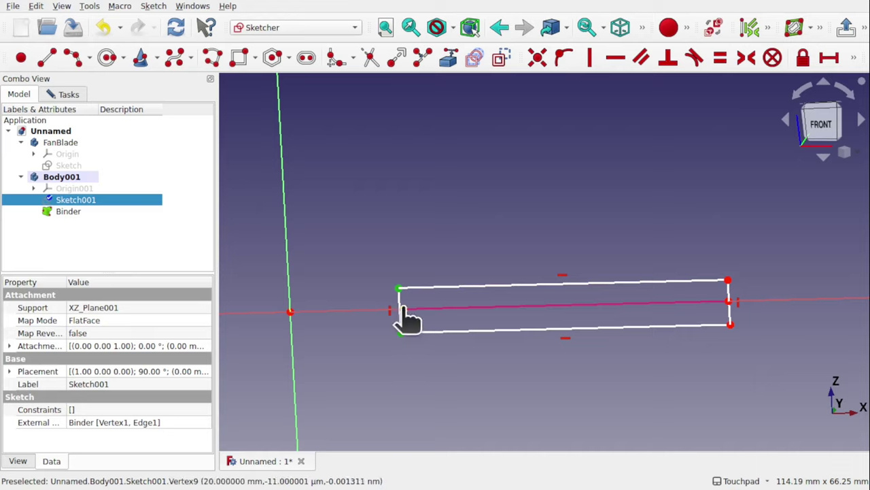
left_click(748, 64)
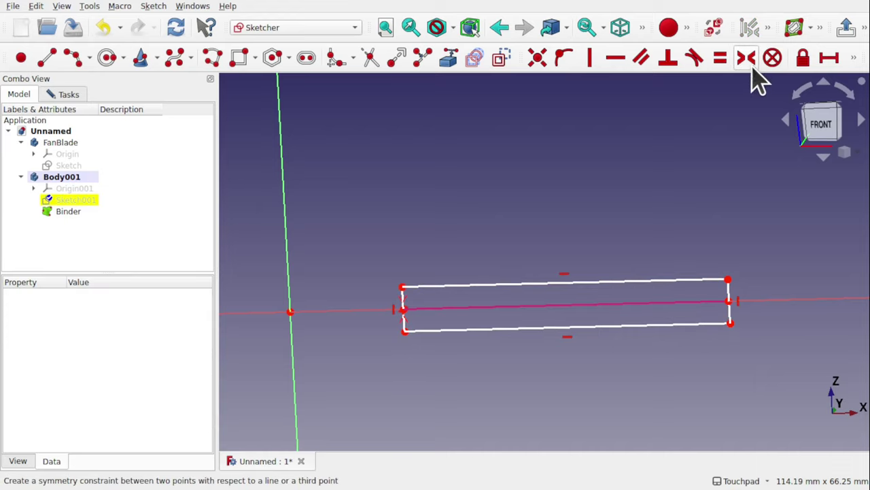
left_click_drag(730, 309, 759, 315)
- Constrain the rectangle's top edge horizontal length to 80 mm, replacing 61.93 mm
left_click(541, 282)
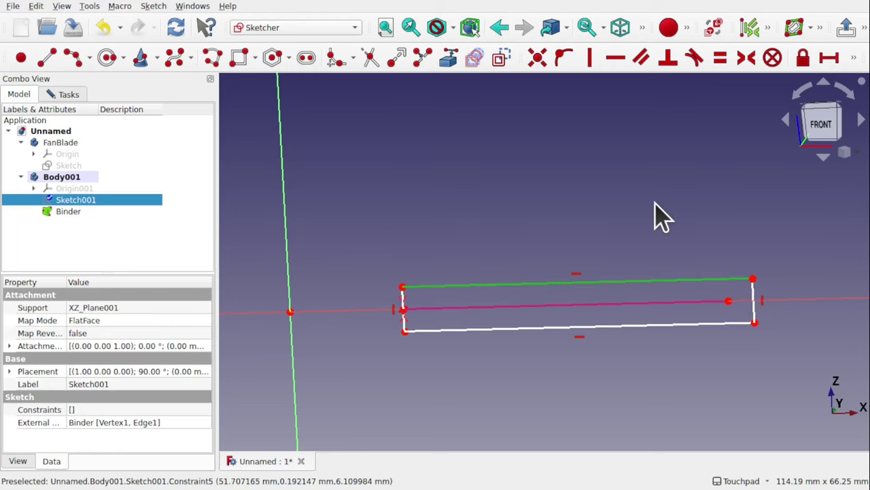
left_click(829, 57)
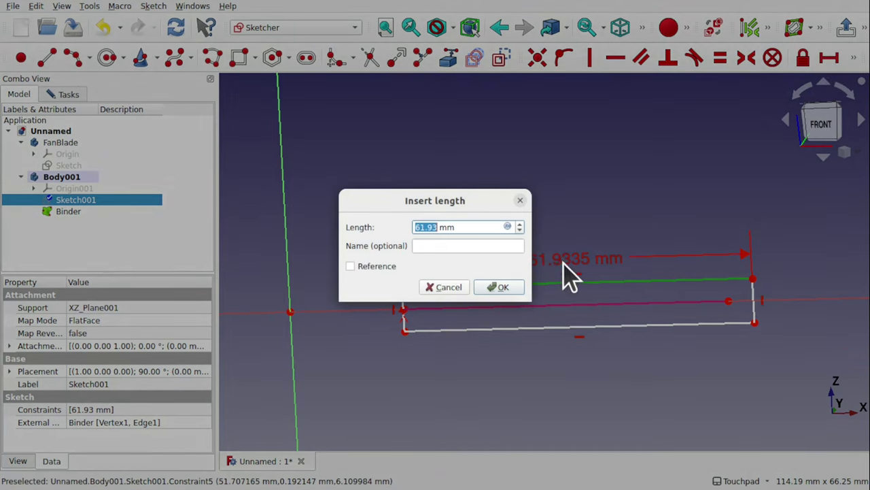
left_click(501, 289)
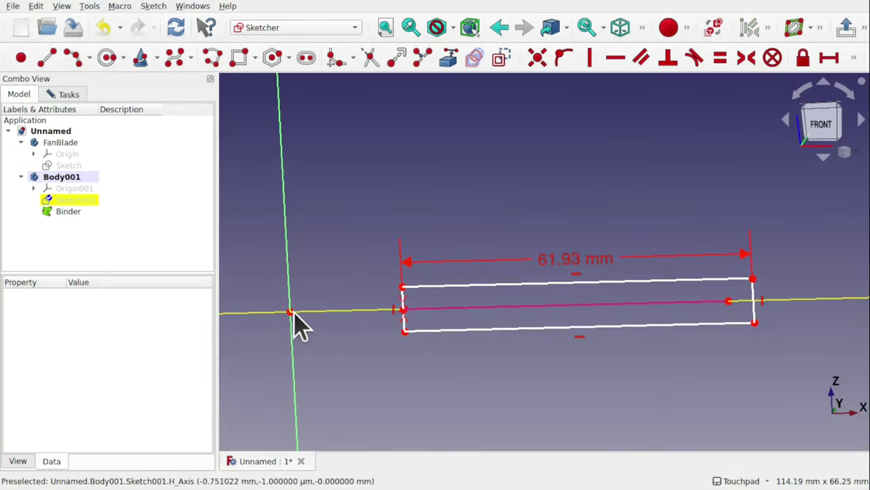
double_click(582, 267)
type("80")
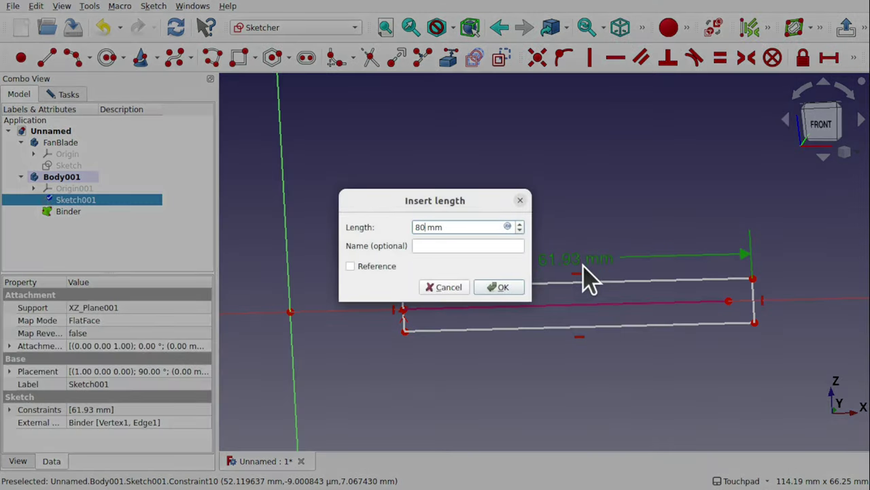
type("0")
key("Return")
scroll(558, 231, "down", 3)
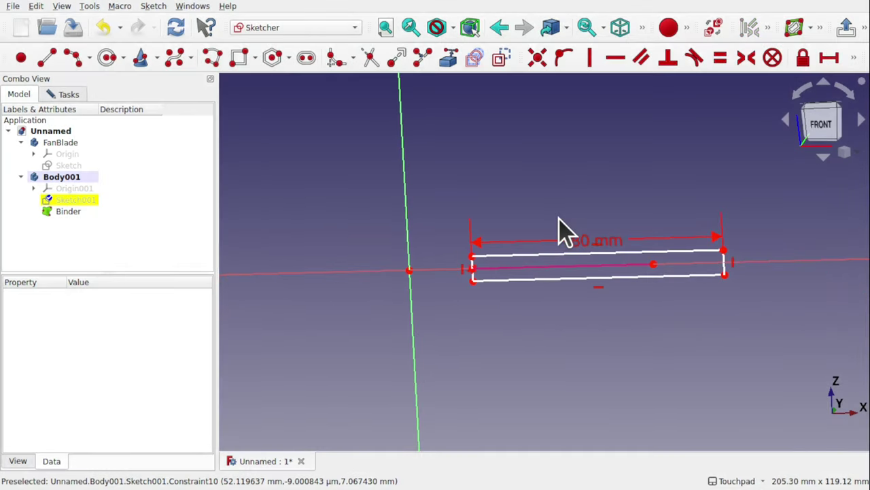
left_click(726, 273)
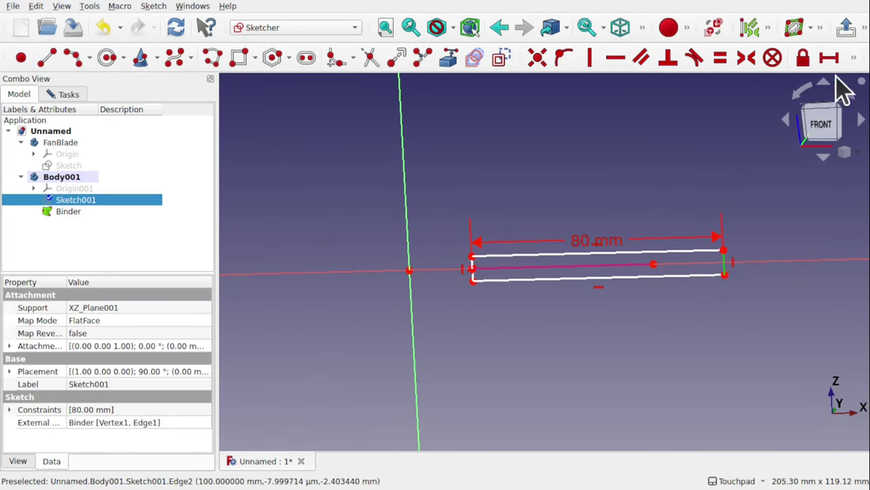
- Constrain the rectangle's right edge to a vertical height of 3 mm
left_click(854, 57)
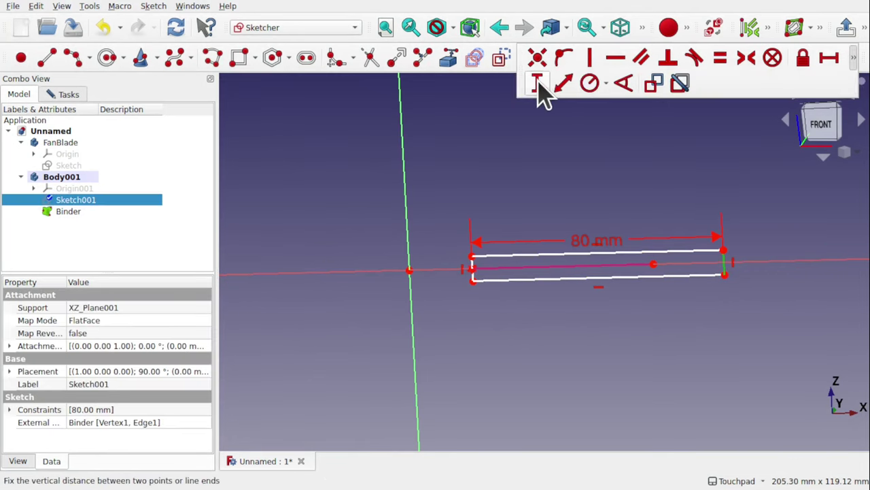
left_click(541, 87)
type("3")
key("Return")
scroll(582, 197, "up", 3)
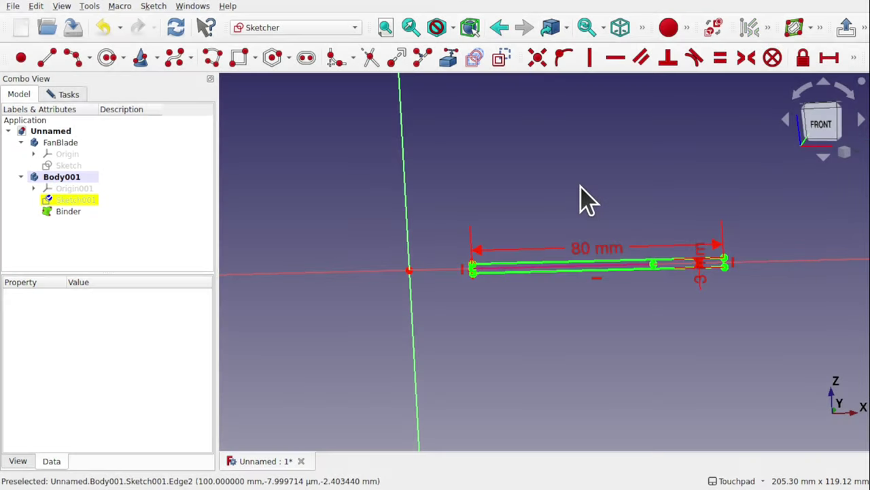
scroll(592, 266, "up", 1)
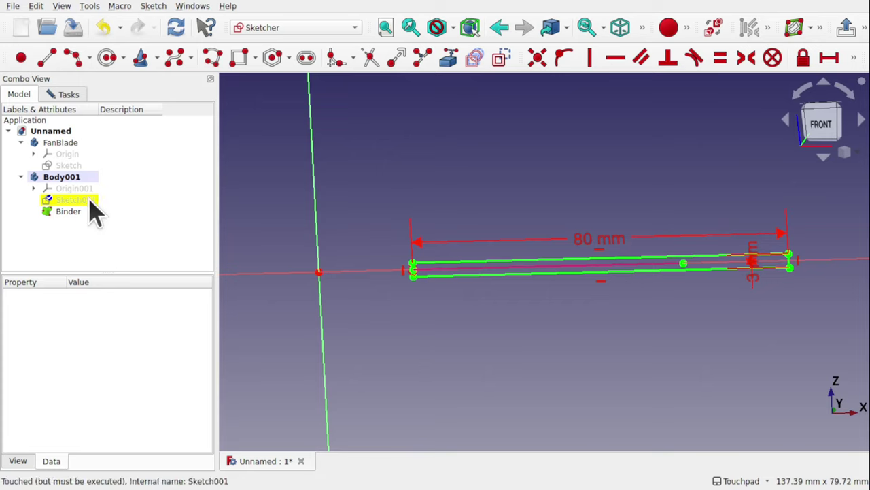
- Show the blade outline sketch and orbit to inspect it beside the profile rectangle
left_click(73, 166)
key("space")
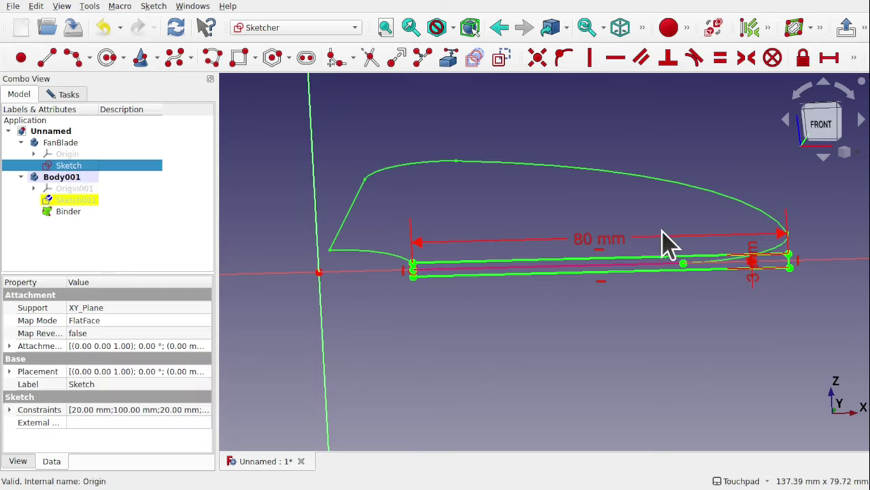
mouse_move(709, 256)
middle_mouse_down()
mouse_move(676, 291)
mouse_move(766, 331)
middle_mouse_up()
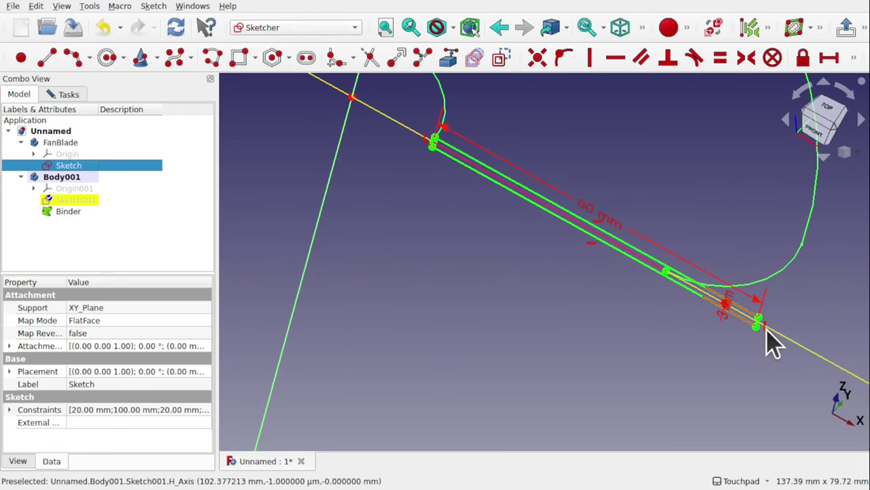
middle_click_drag(781, 301, 622, 350)
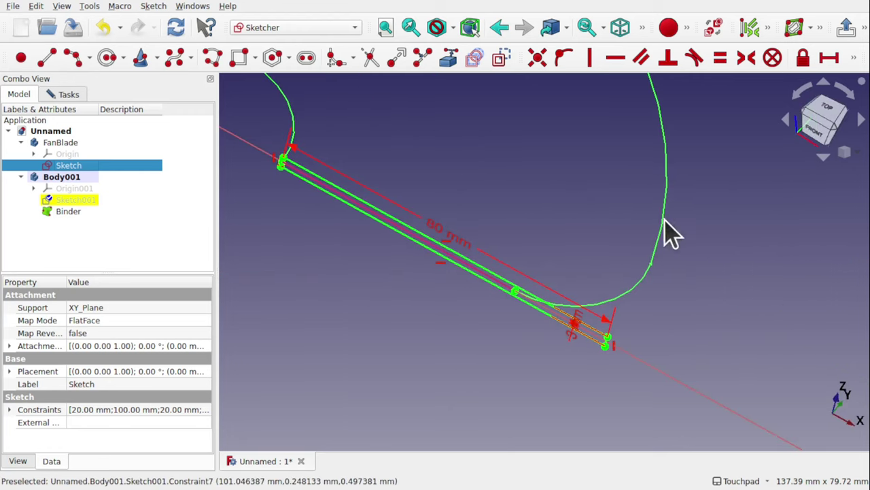
mouse_move(602, 276)
middle_mouse_down()
mouse_move(628, 165)
mouse_move(621, 199)
mouse_move(599, 213)
mouse_move(602, 228)
middle_mouse_up()
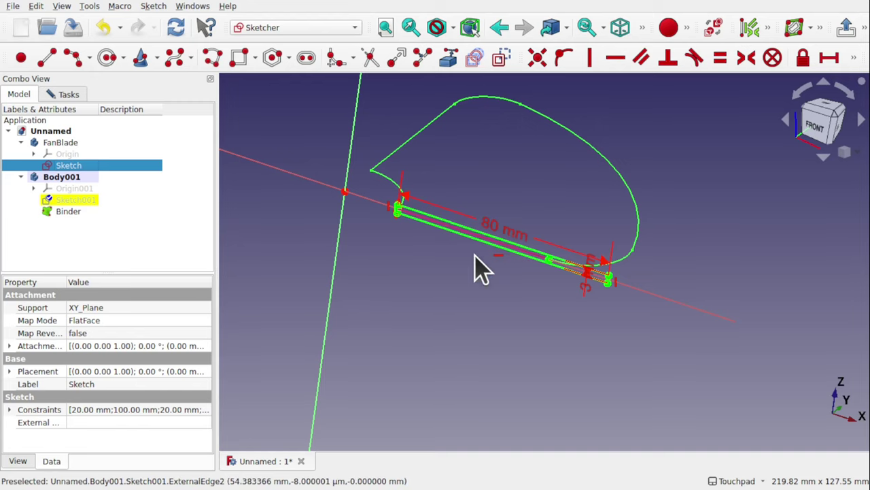
mouse_move(482, 263)
middle_mouse_down()
mouse_move(536, 222)
mouse_move(501, 247)
middle_mouse_up()
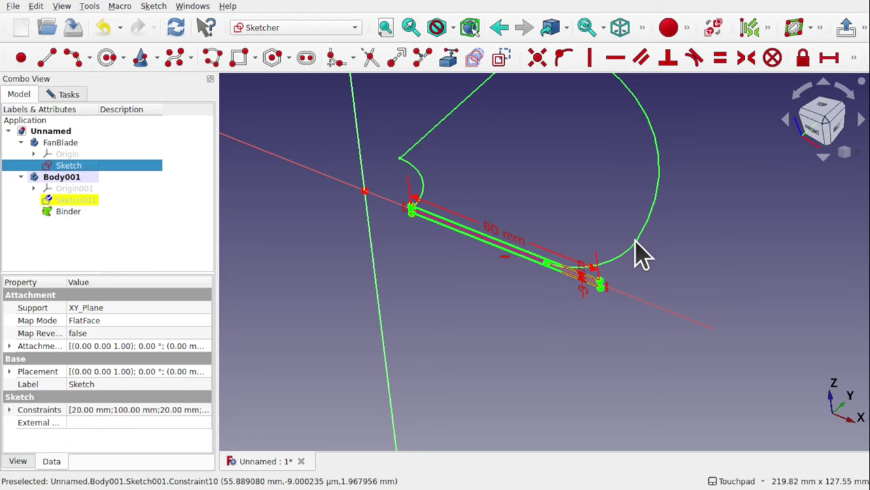
mouse_move(637, 241)
middle_mouse_down()
mouse_move(604, 220)
mouse_move(684, 216)
mouse_move(621, 186)
mouse_move(562, 179)
mouse_move(587, 197)
mouse_move(585, 188)
middle_mouse_up()
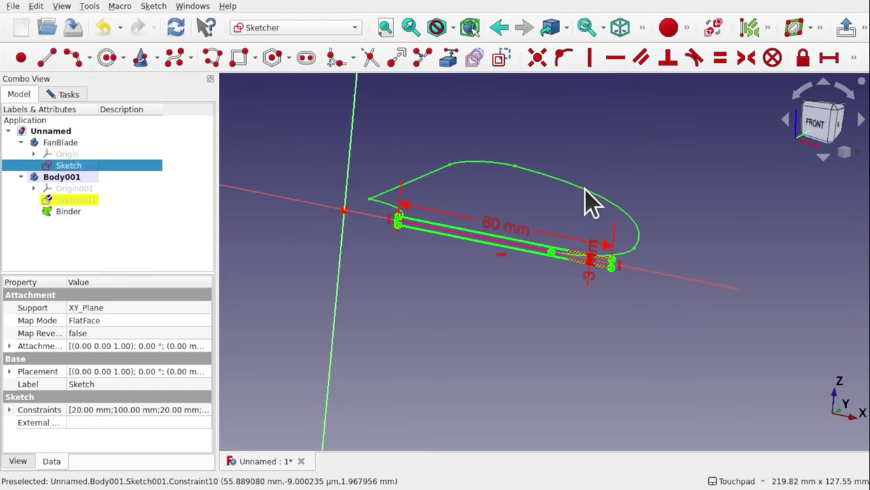
left_click(66, 99)
- Close the profile sketch and rename Body001 to 'SweepBody'
left_click(136, 123)
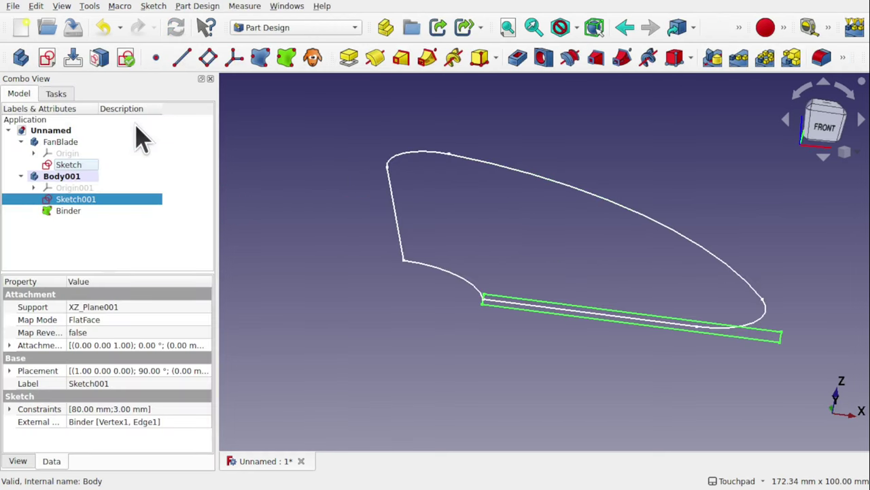
left_click(60, 179)
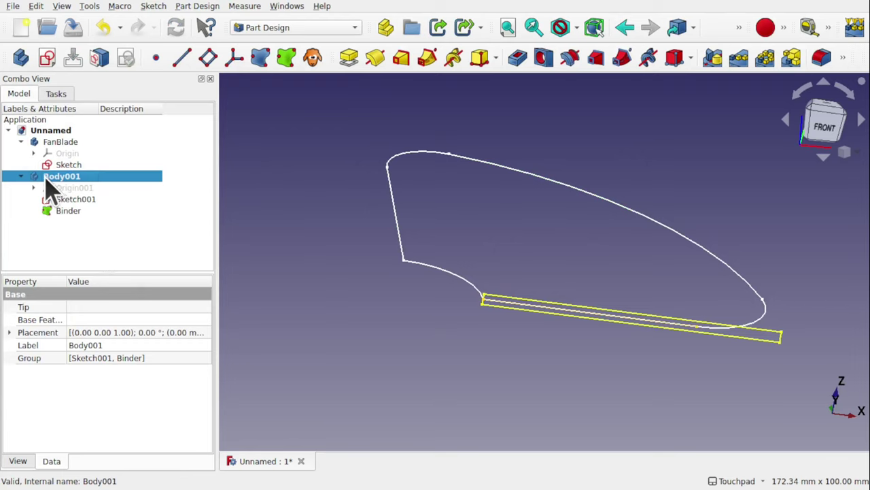
right_click(70, 182)
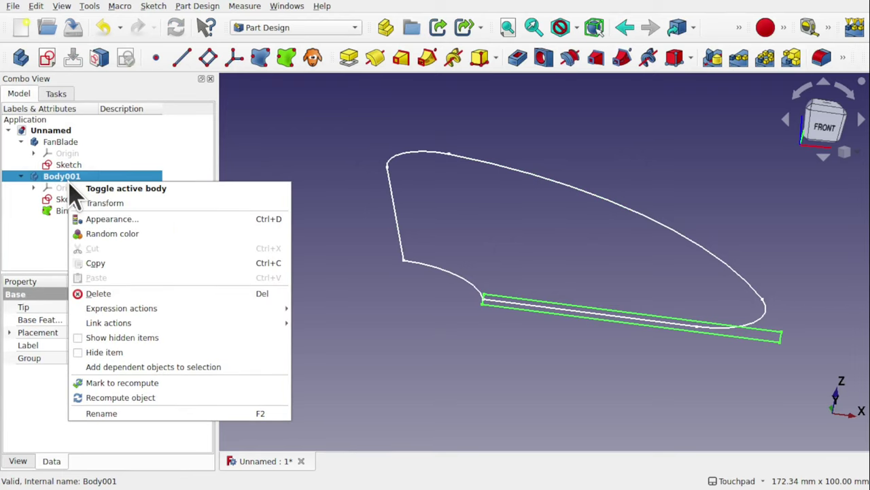
left_click(145, 413)
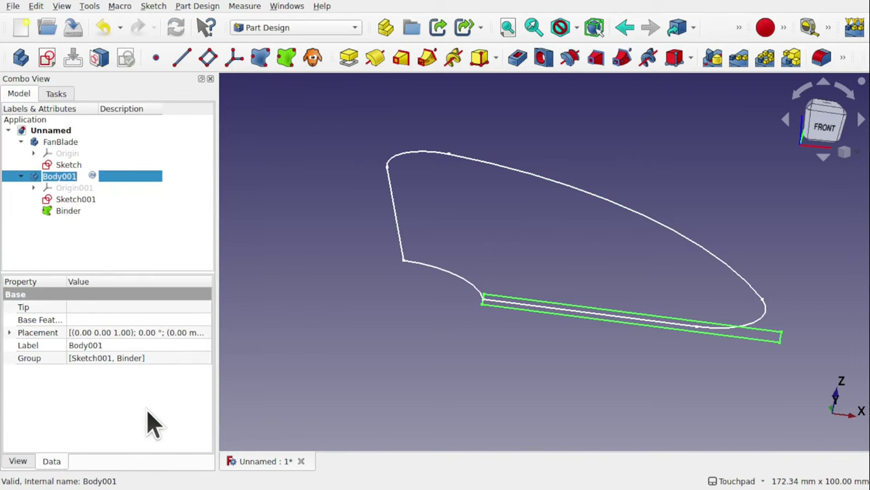
type("eepBody")
key("Return")
type("Sw")
left_click(473, 330)
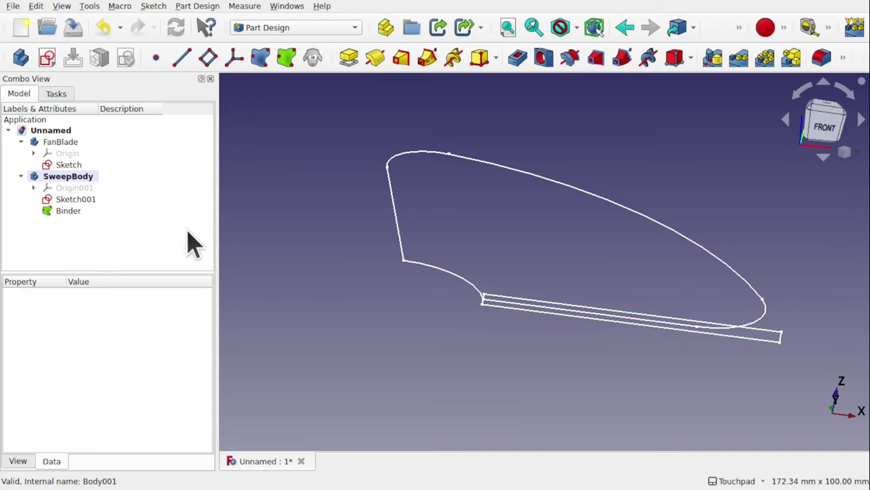
left_click(85, 202)
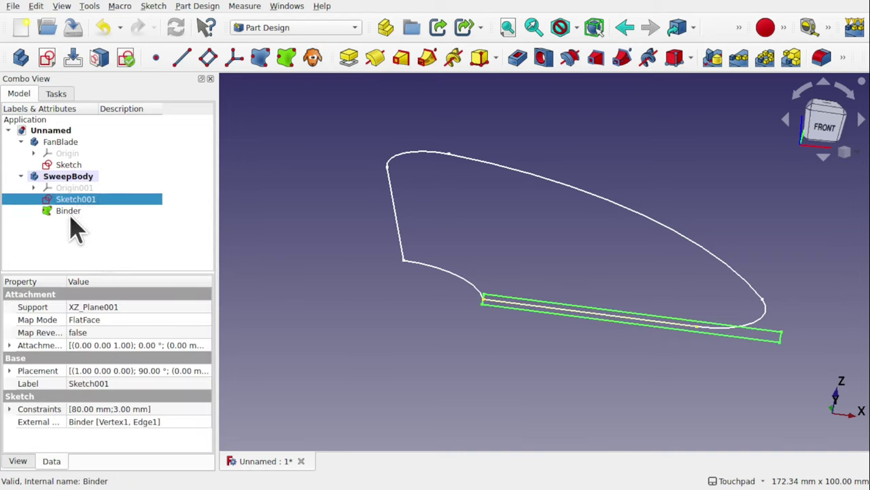
left_click(70, 217)
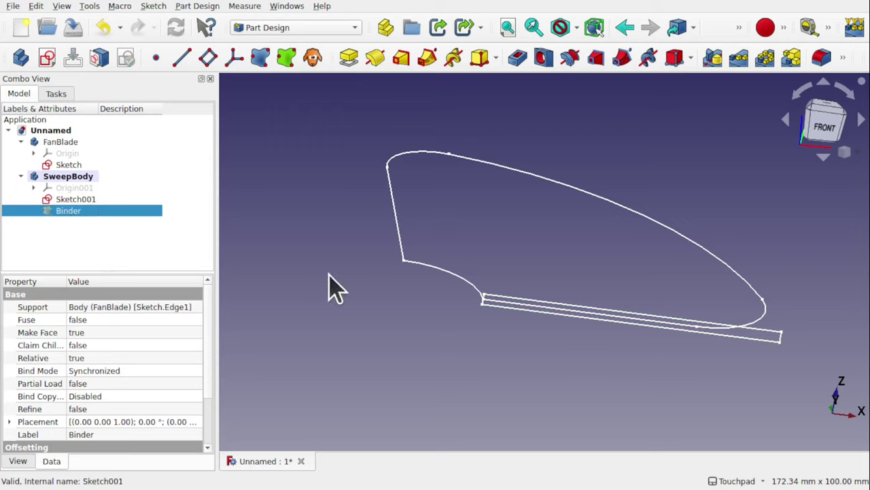
- Hide the Binder and rename Sketch001 to 'Profile' with F2
key("space")
left_click(75, 199)
key("F2")
type("Profile")
key("Return")
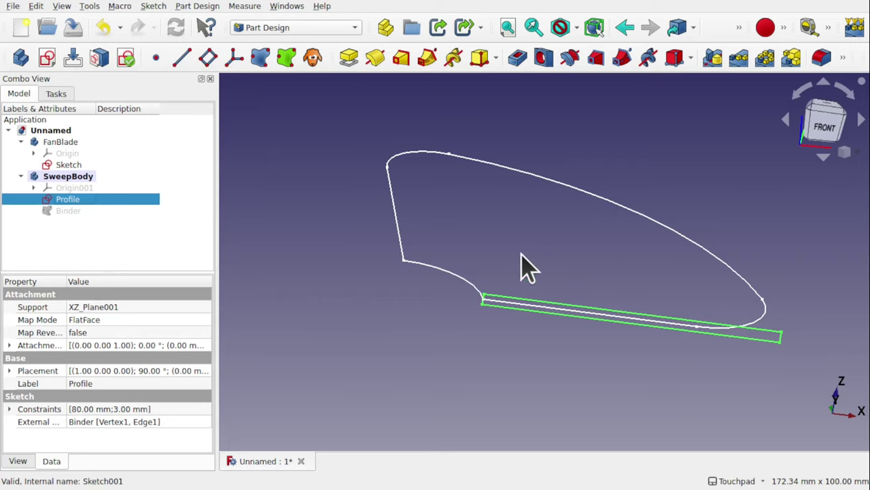
mouse_move(521, 266)
left_mouse_down("alt")
mouse_move(469, 197)
mouse_move(468, 229)
mouse_move(501, 233)
mouse_move(507, 256)
mouse_move(509, 249)
mouse_move(483, 292)
left_mouse_up("alt")
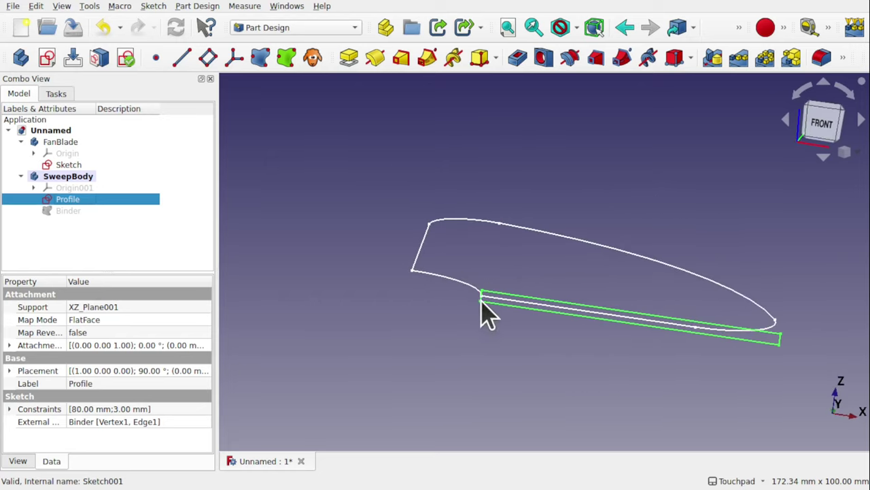